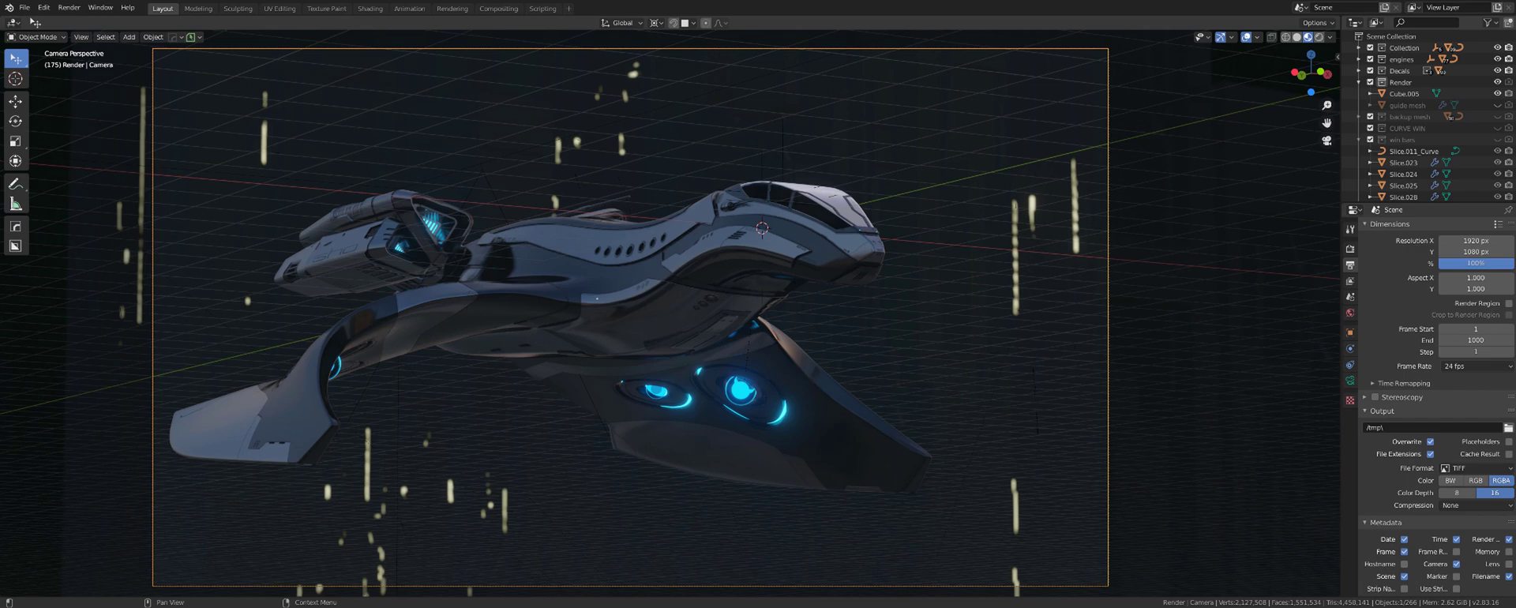
Maximize Firefox on the RAFILM VFX news page, then drag it aside to uncover Blender
drag(1515, 103, 817, 102)
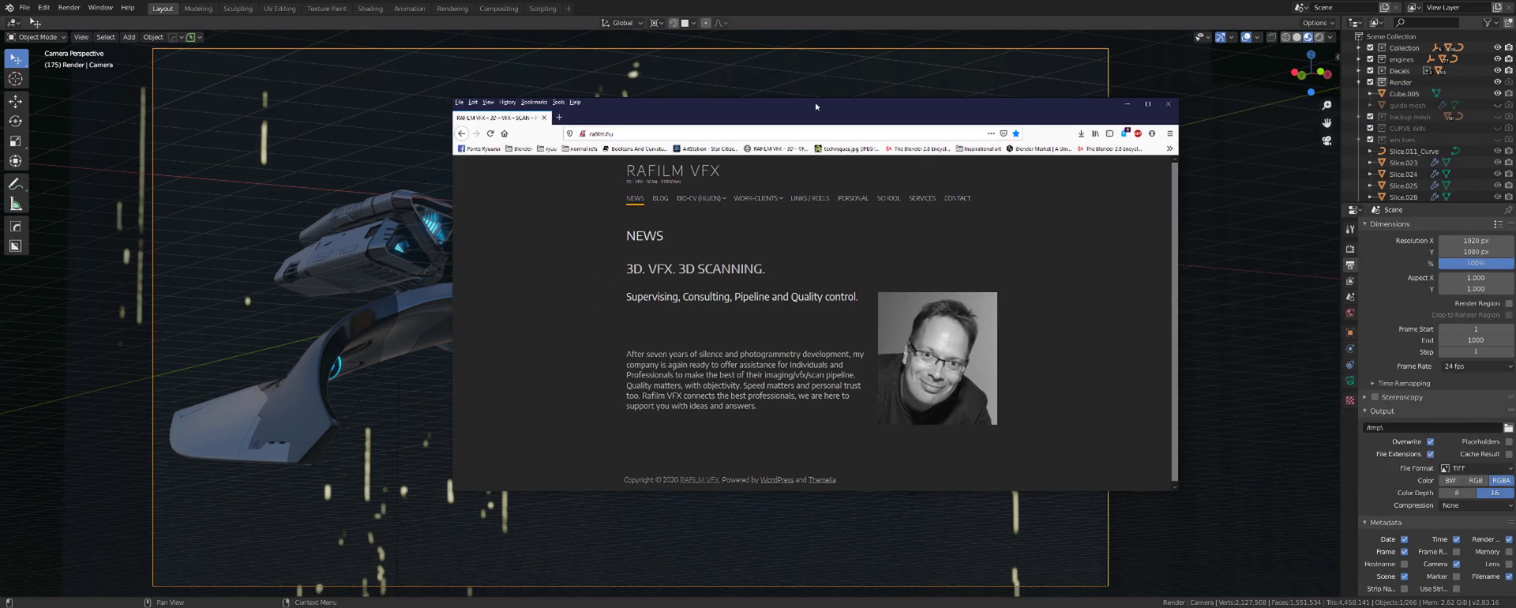
double_click(816, 103)
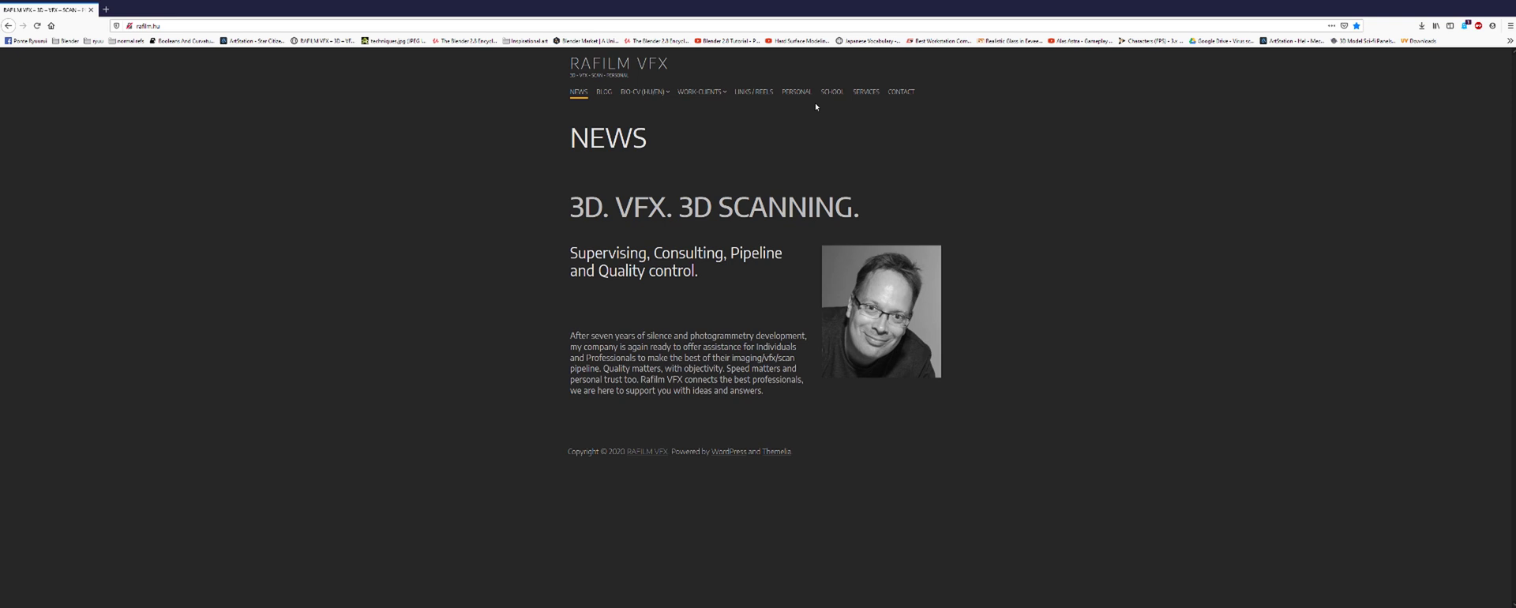
drag(770, 22, 1512, 39)
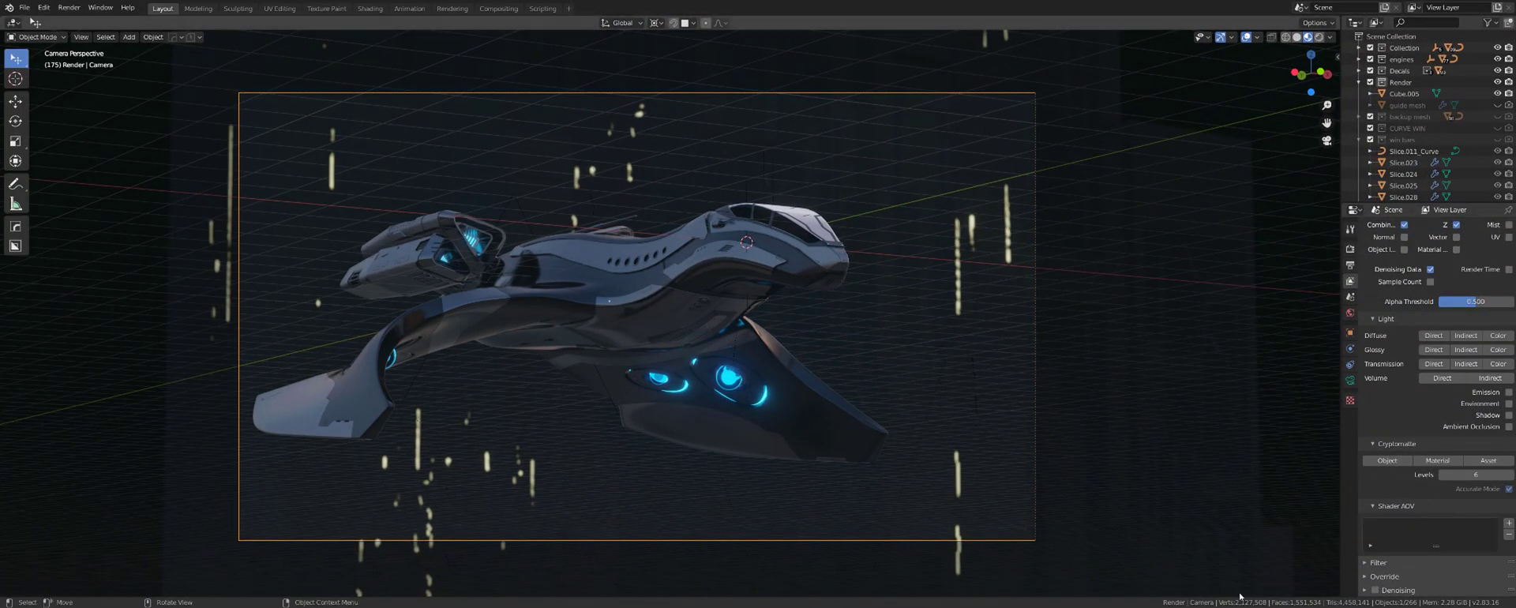
Frame tower Cube.035 and orbit around it and its reflective ground, then select Cube.005
click(502, 146)
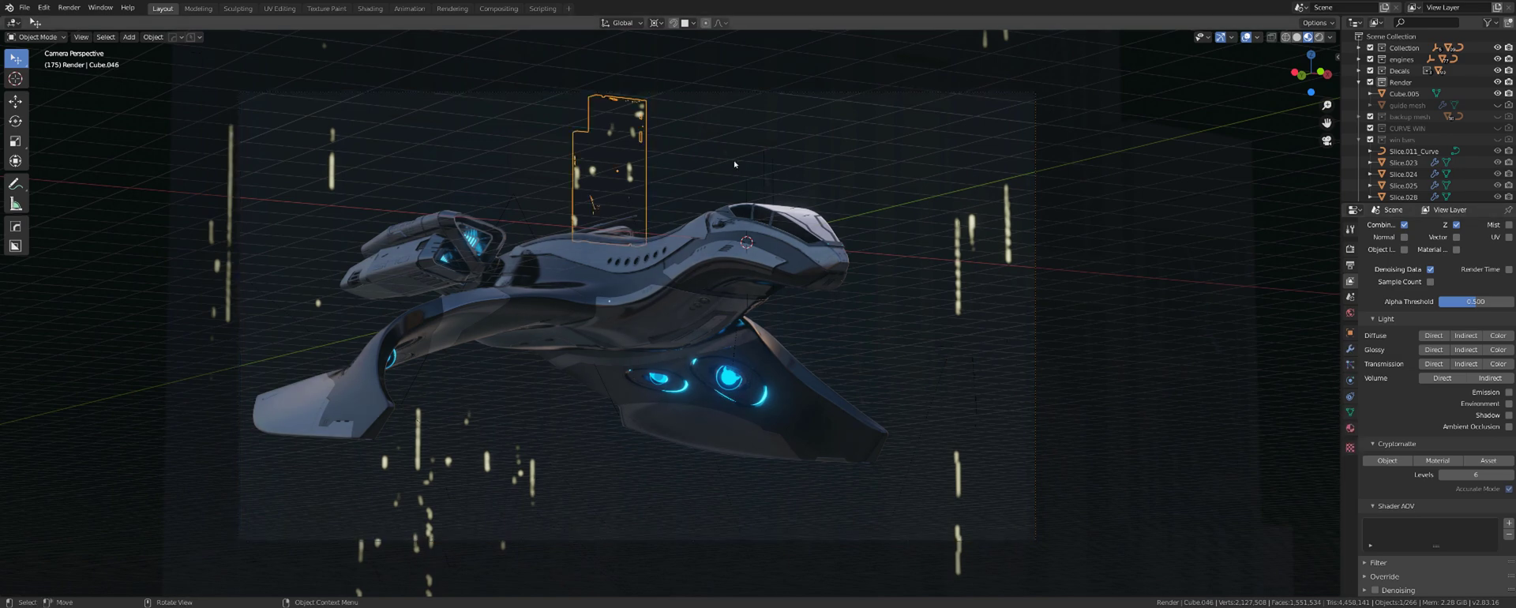
click(407, 166)
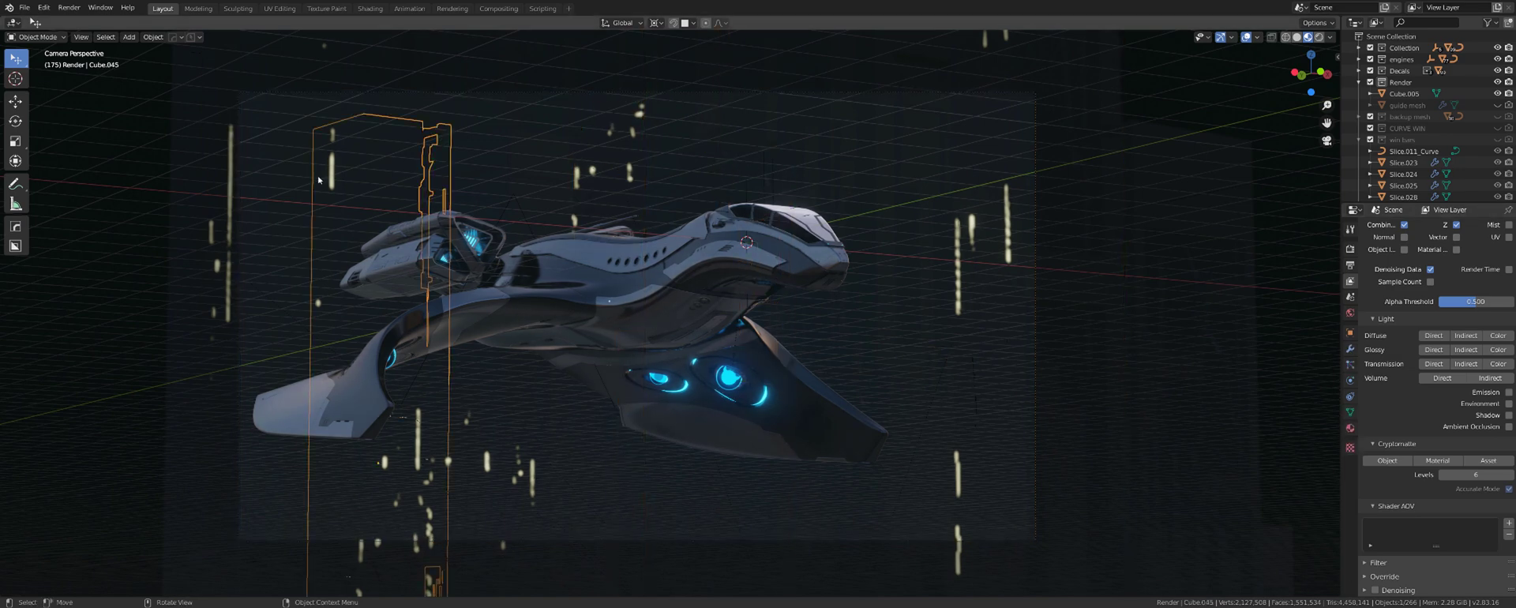
key(ctrl+z)
key(KP_Decimal)
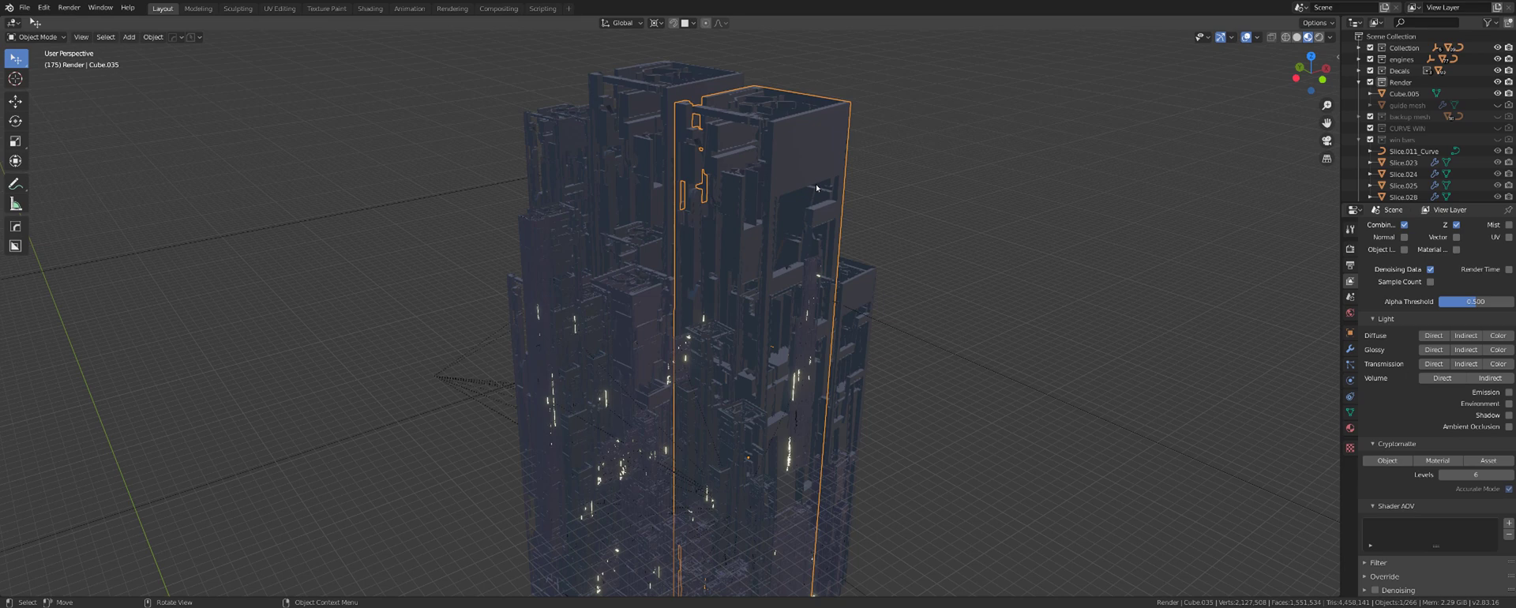
scroll(817, 188, down, 5)
middle_drag(836, 287, 682, 229)
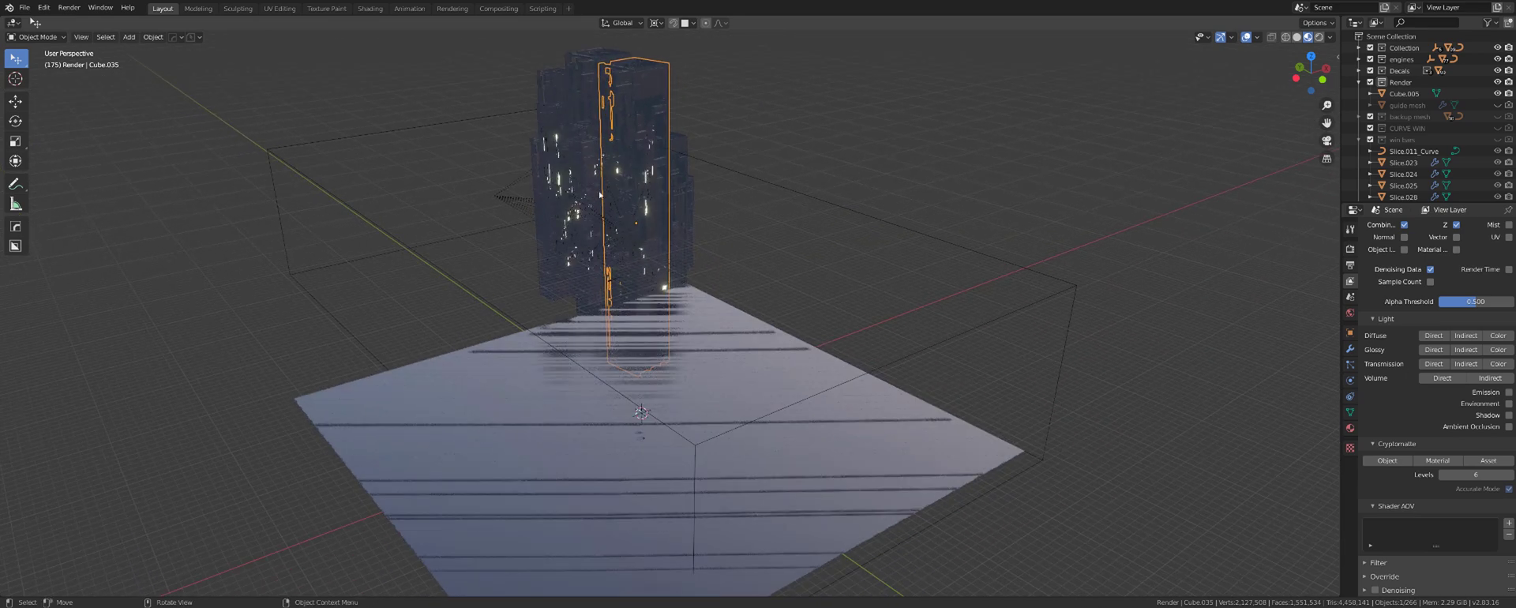
mouse_move(600, 194)
middle_down()
mouse_move(660, 193)
mouse_move(614, 203)
middle_up()
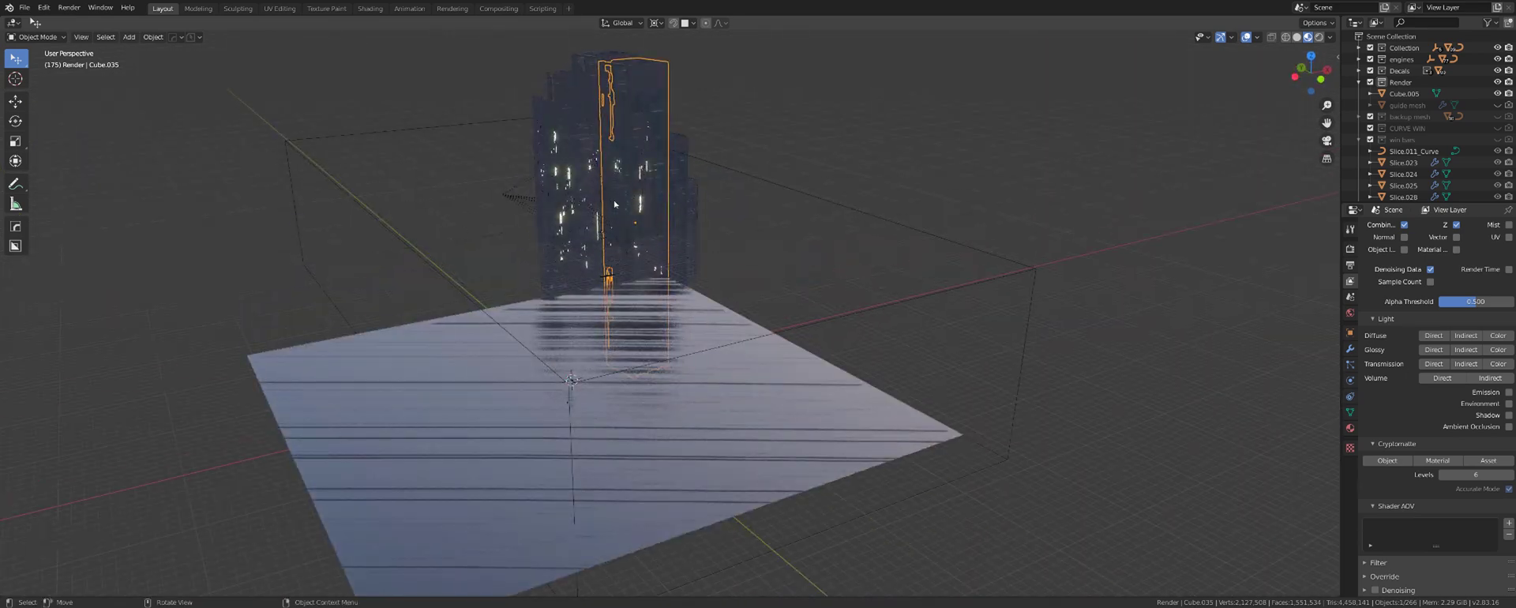
click(897, 222)
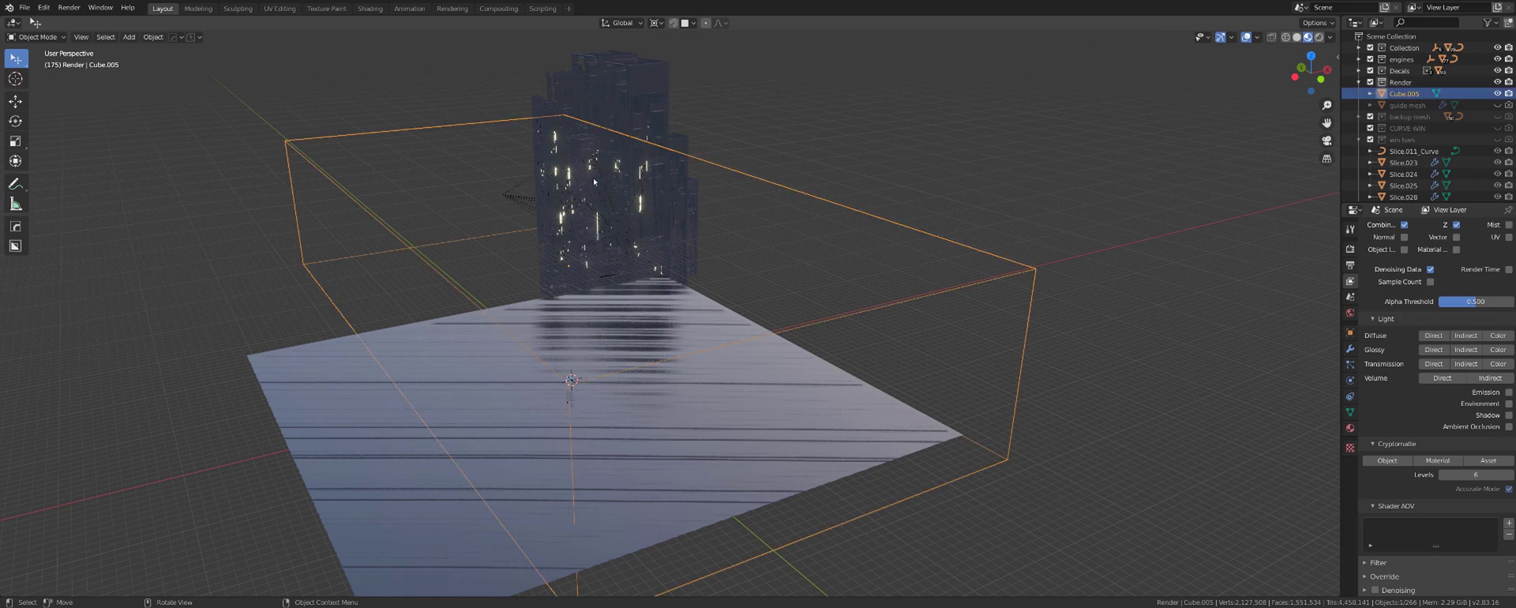
Open a separate Shader Editor window and frame the object's material nodes
key(alt+Tab)
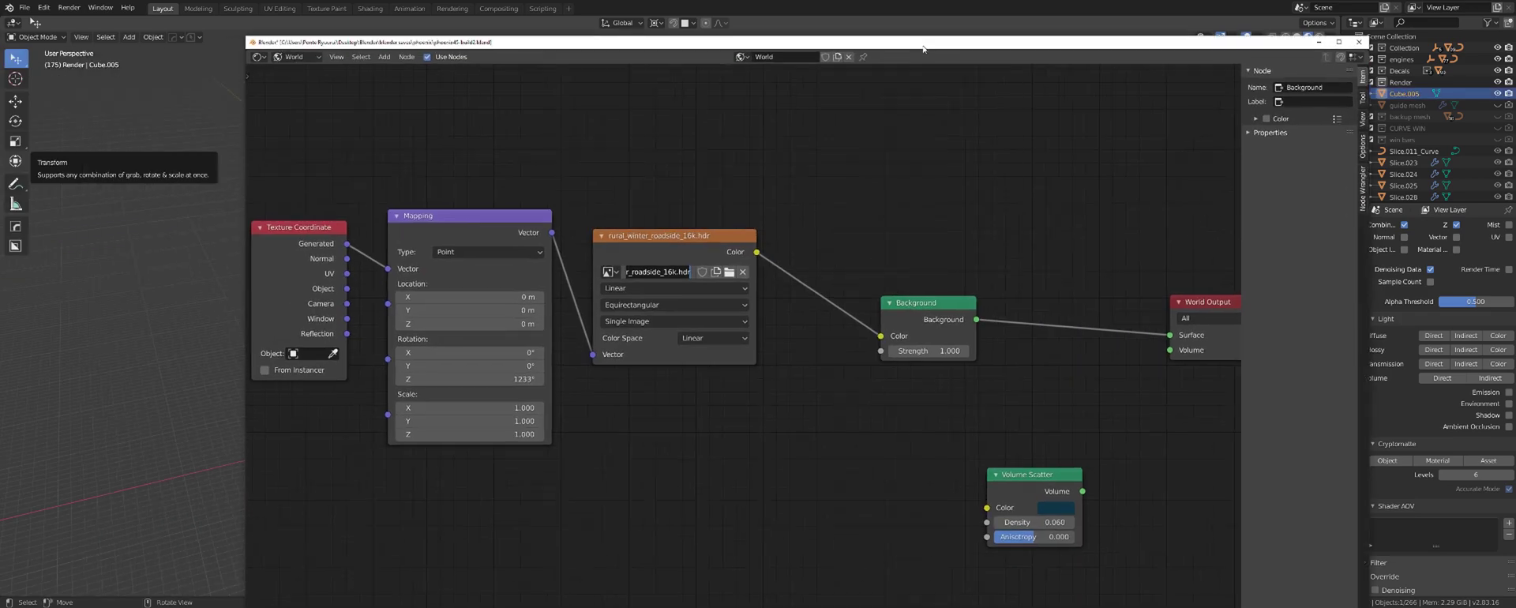
drag(829, 21, 833, 19)
click(207, 25)
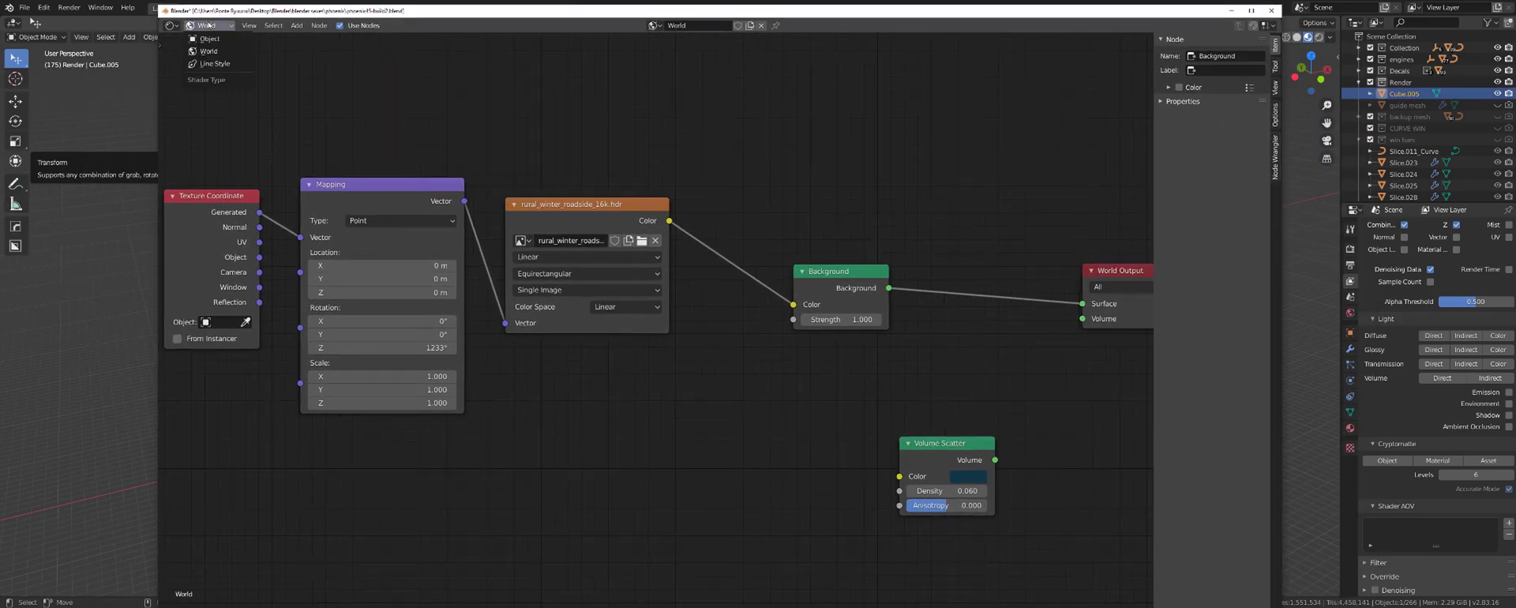
click(209, 40)
key(Home)
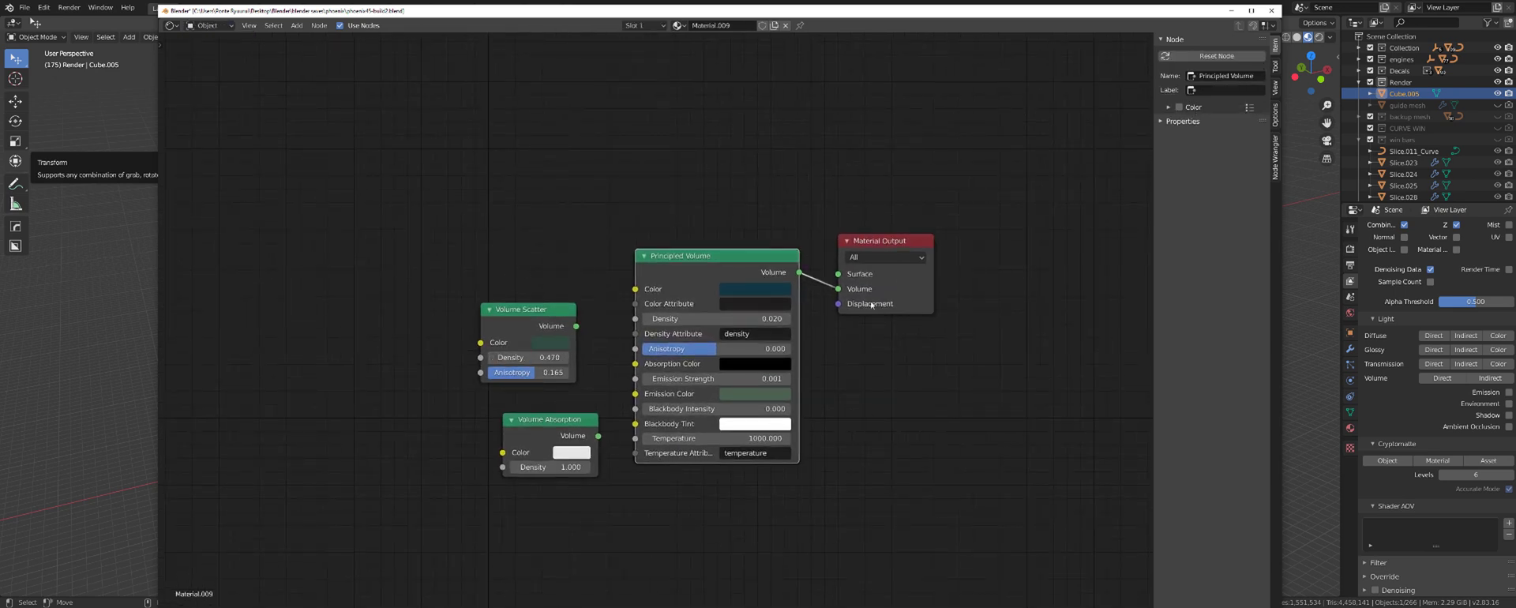
Switch to the framed World nodes and edit the rural_winter_roadside_16k.hdr image name
click(207, 25)
click(207, 52)
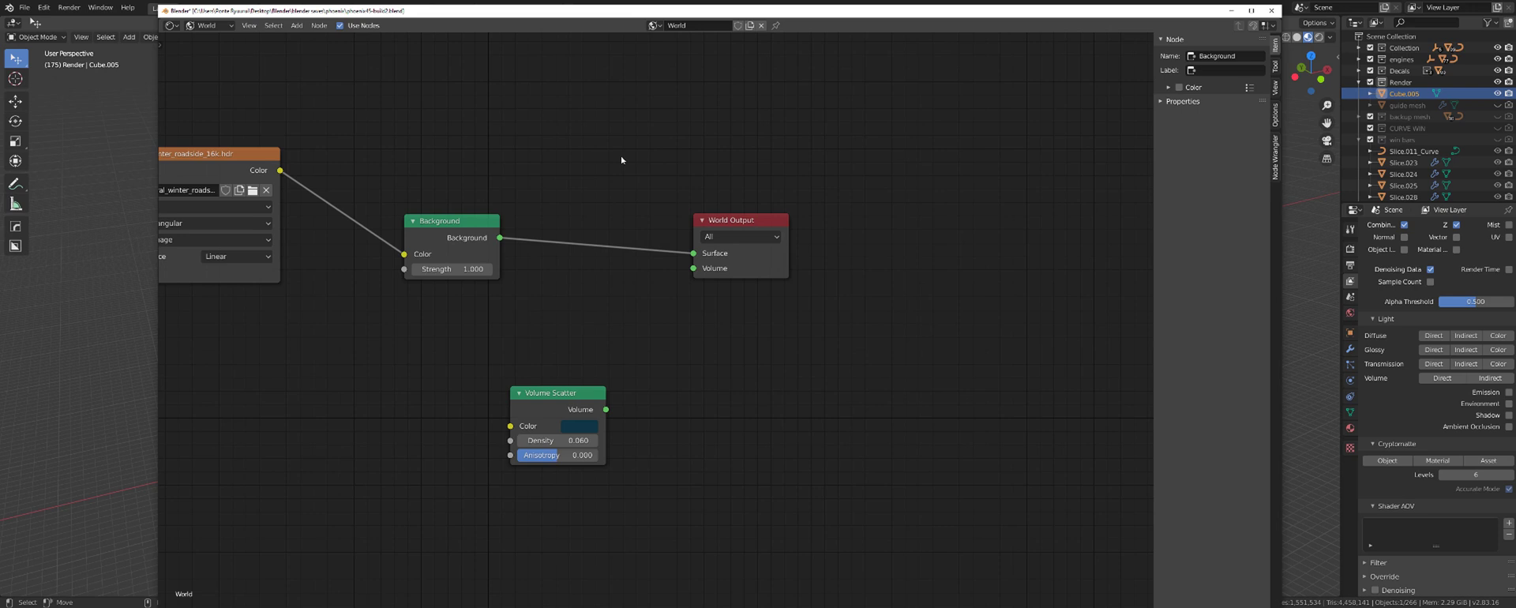
key(Home)
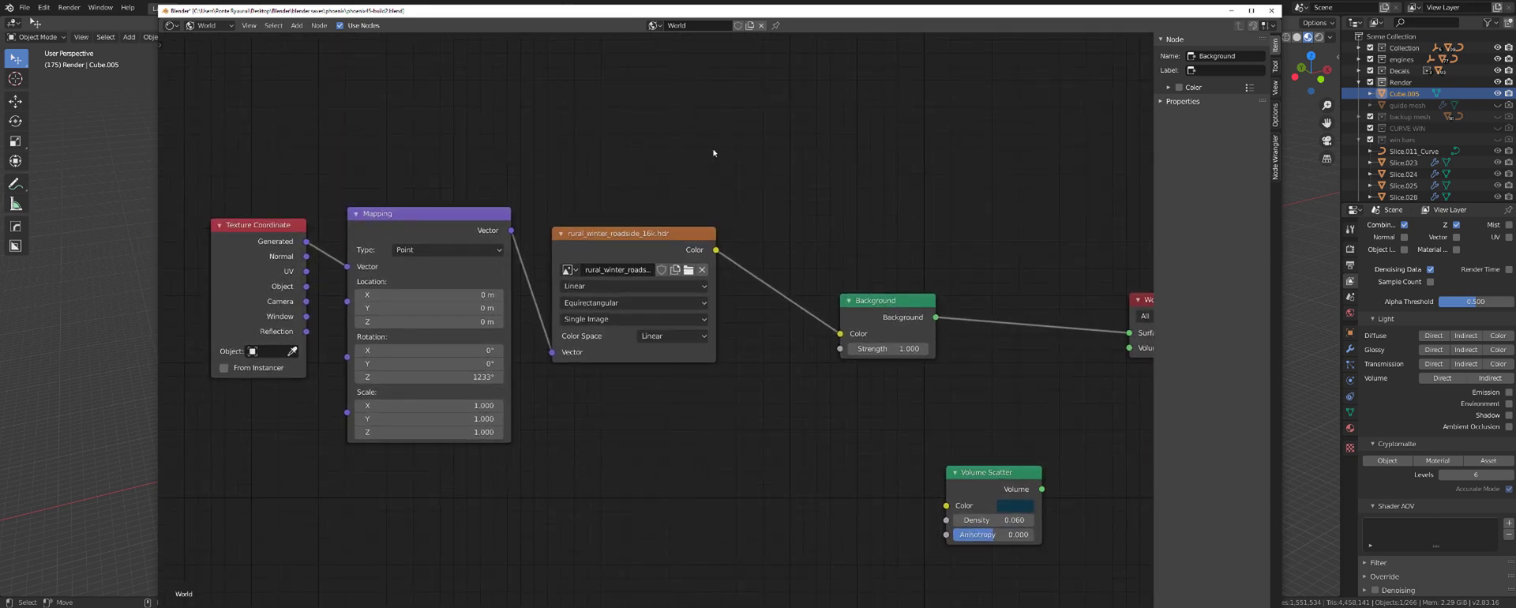
double_click(617, 269)
Move the node editor aside and return to the main window's 3840 × 2160 Output properties
drag(825, 17, 631, 18)
click(1350, 264)
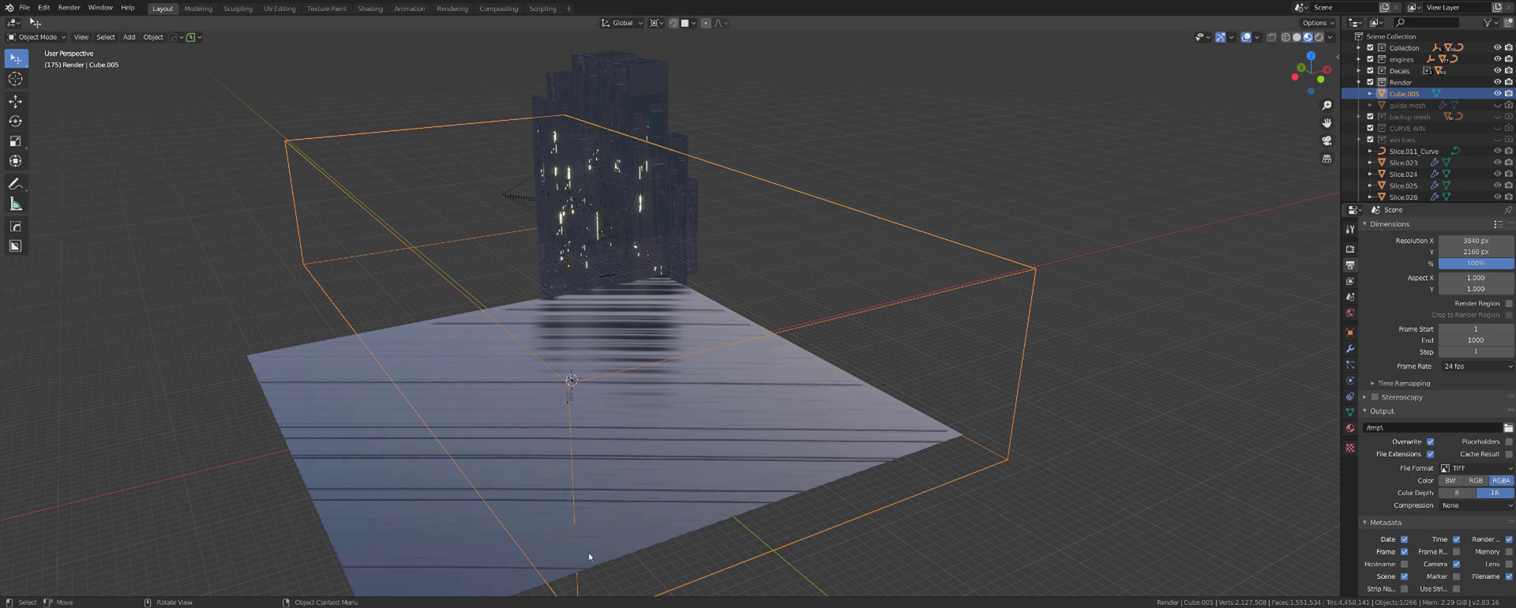
Switch to Photoshop's 4k ship.tif document, fit it on screen, then view at 100%
key(alt+Tab)
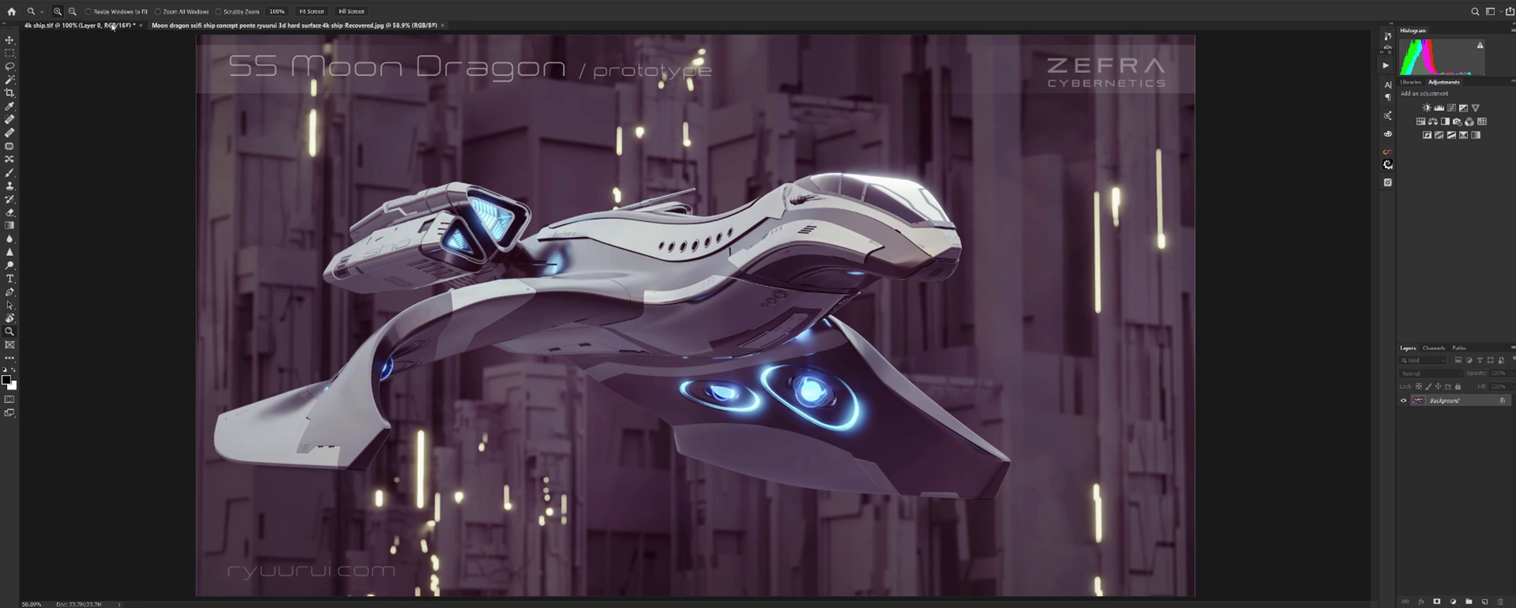
click(112, 25)
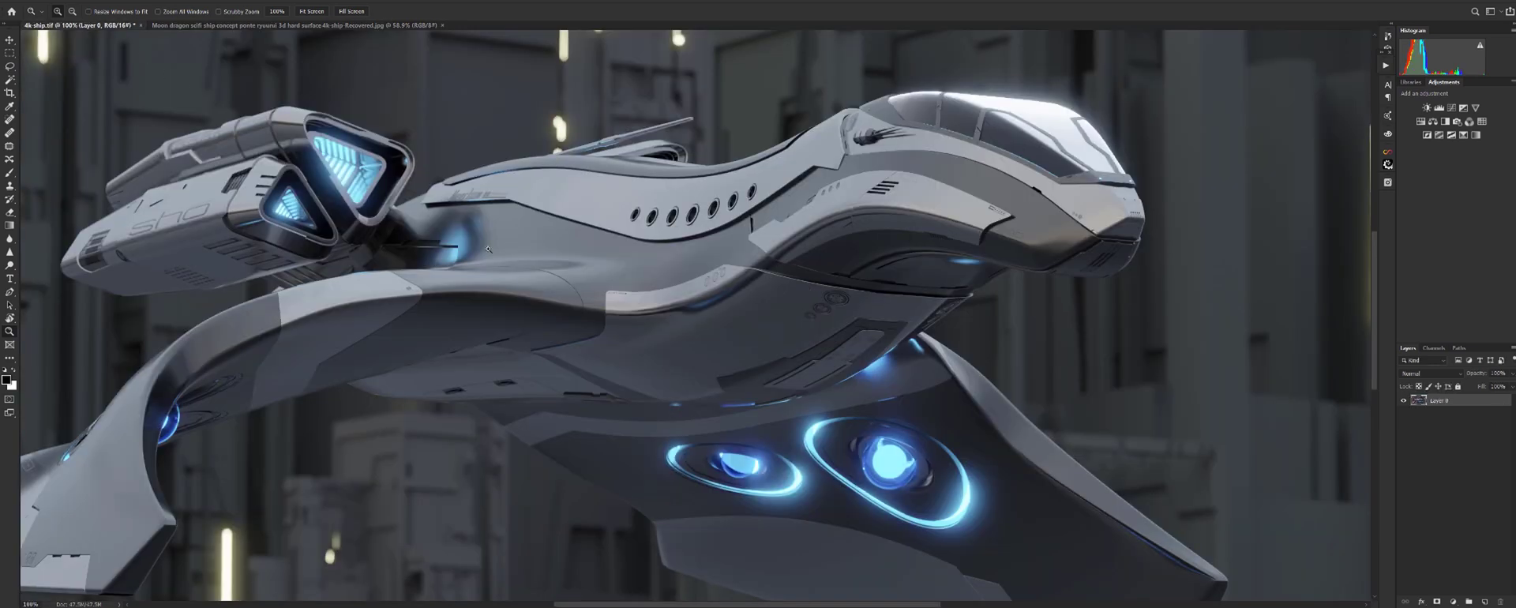
key(ctrl+0)
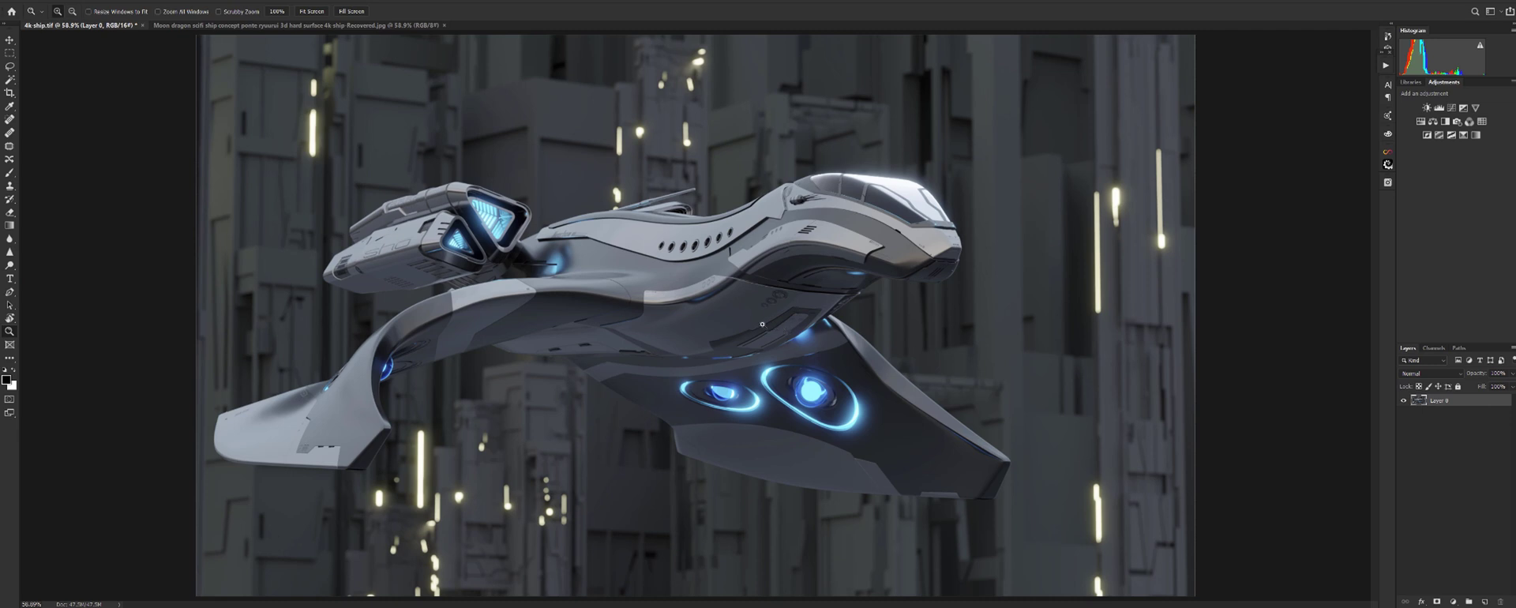
right_click(695, 277)
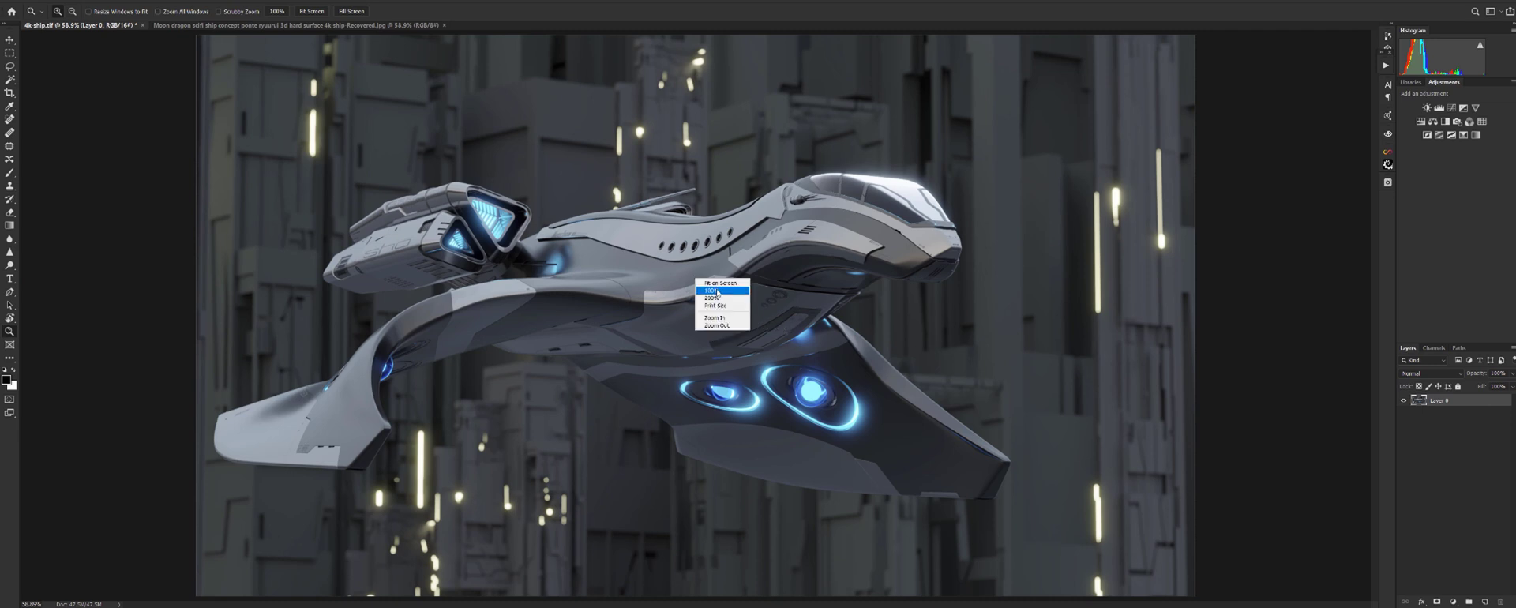
click(707, 295)
Pan and zoom around the render to inspect the ship and buildings below
drag(702, 178, 806, 320)
drag(796, 429, 635, 361)
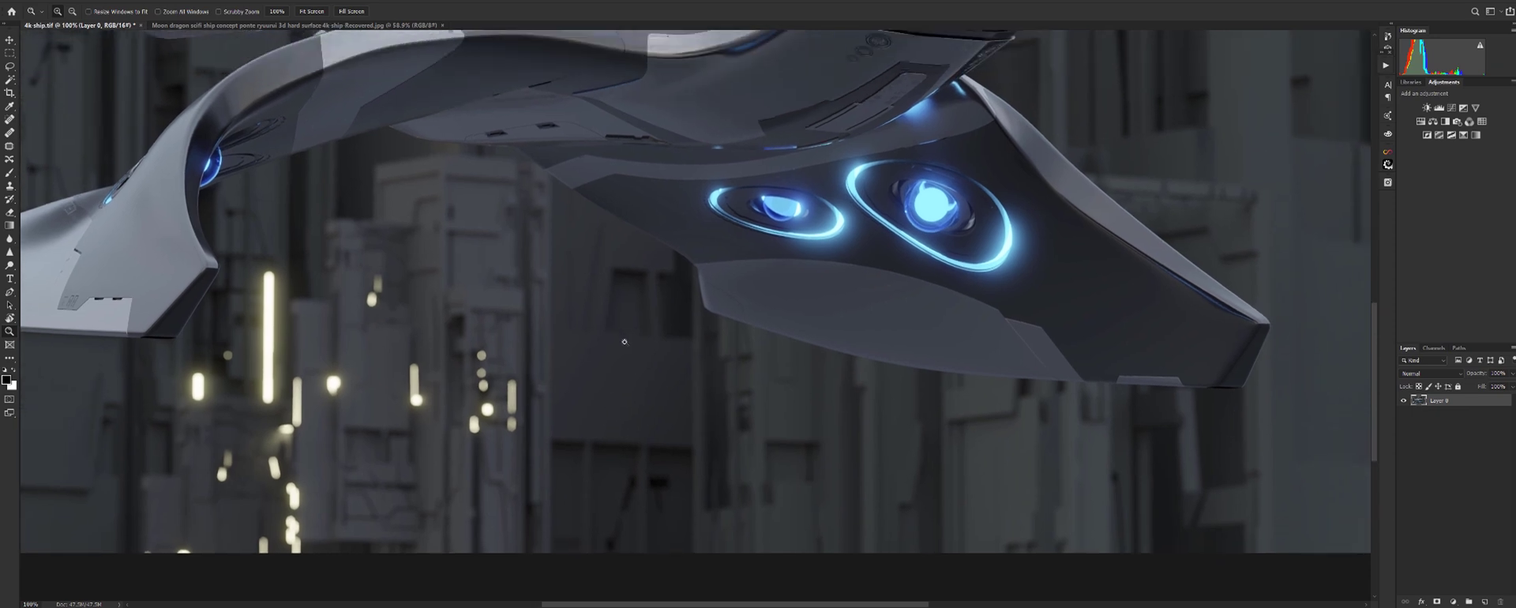
alt+scroll(634, 342, up, 3)
alt+scroll(634, 342, up, 2)
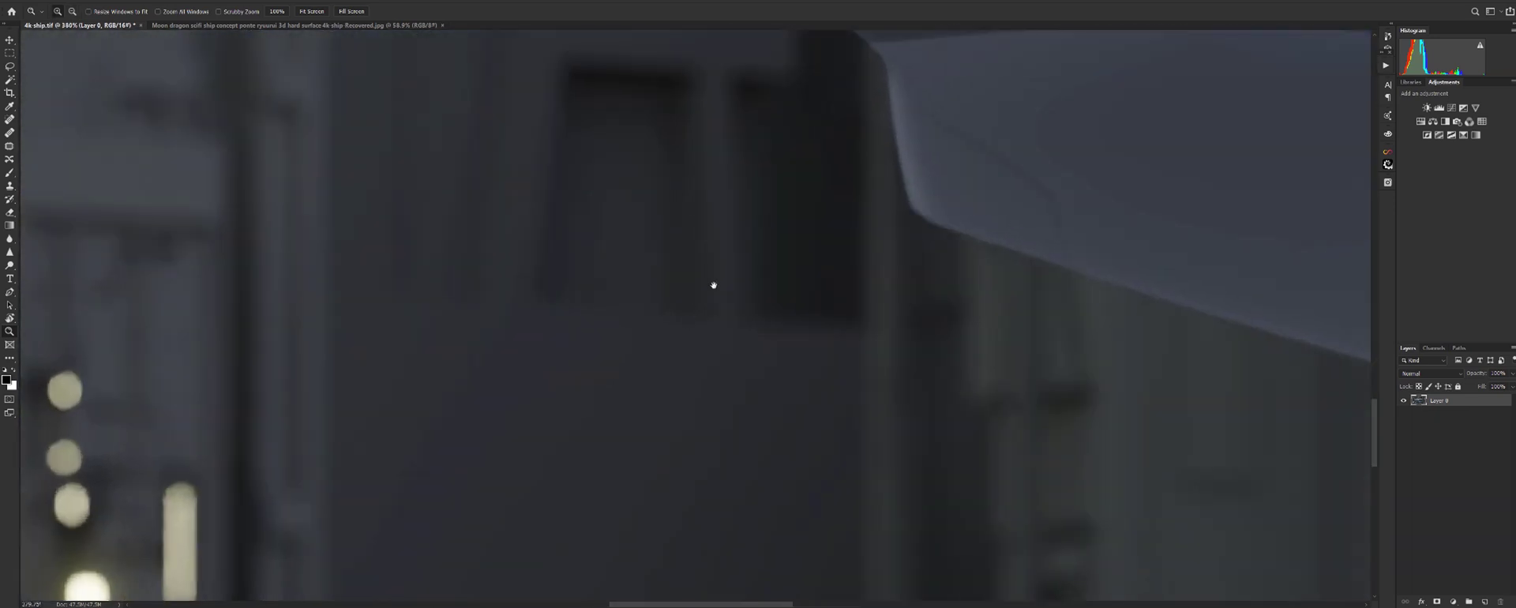
drag(711, 283, 748, 392)
drag(417, 337, 1146, 306)
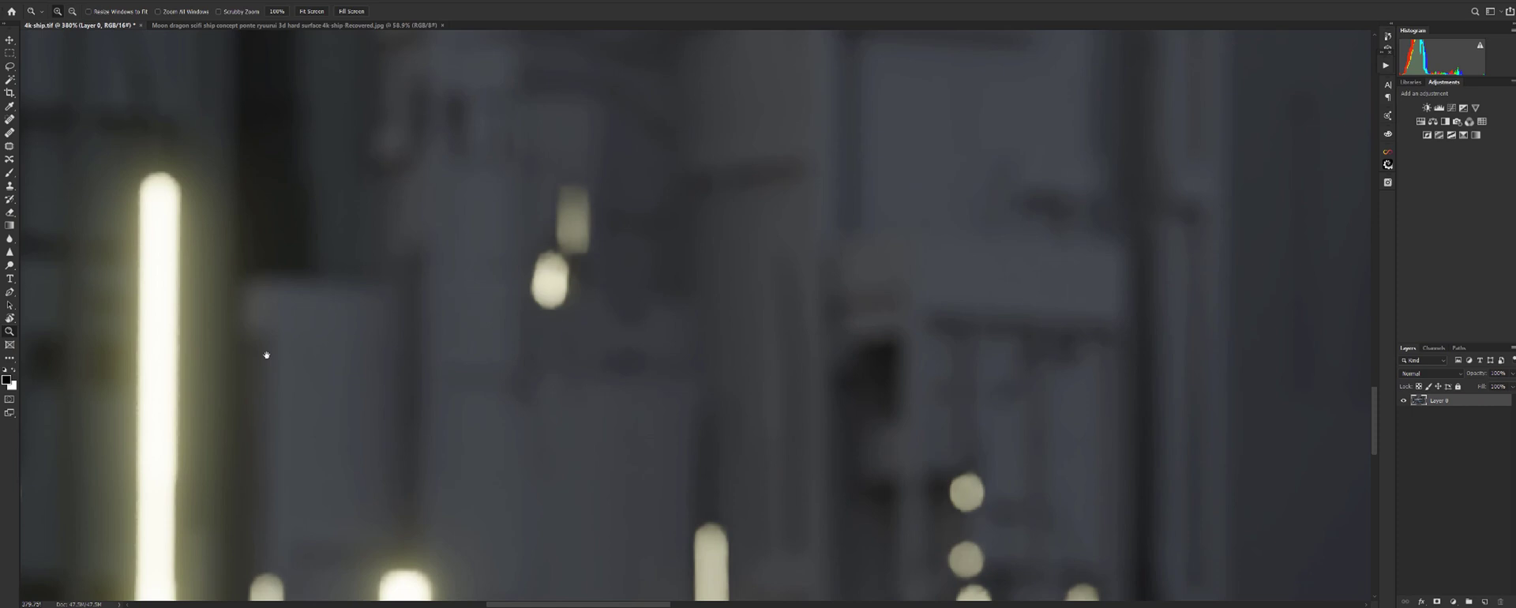
alt+scroll(761, 362, down, 3)
alt+scroll(761, 339, down, 4)
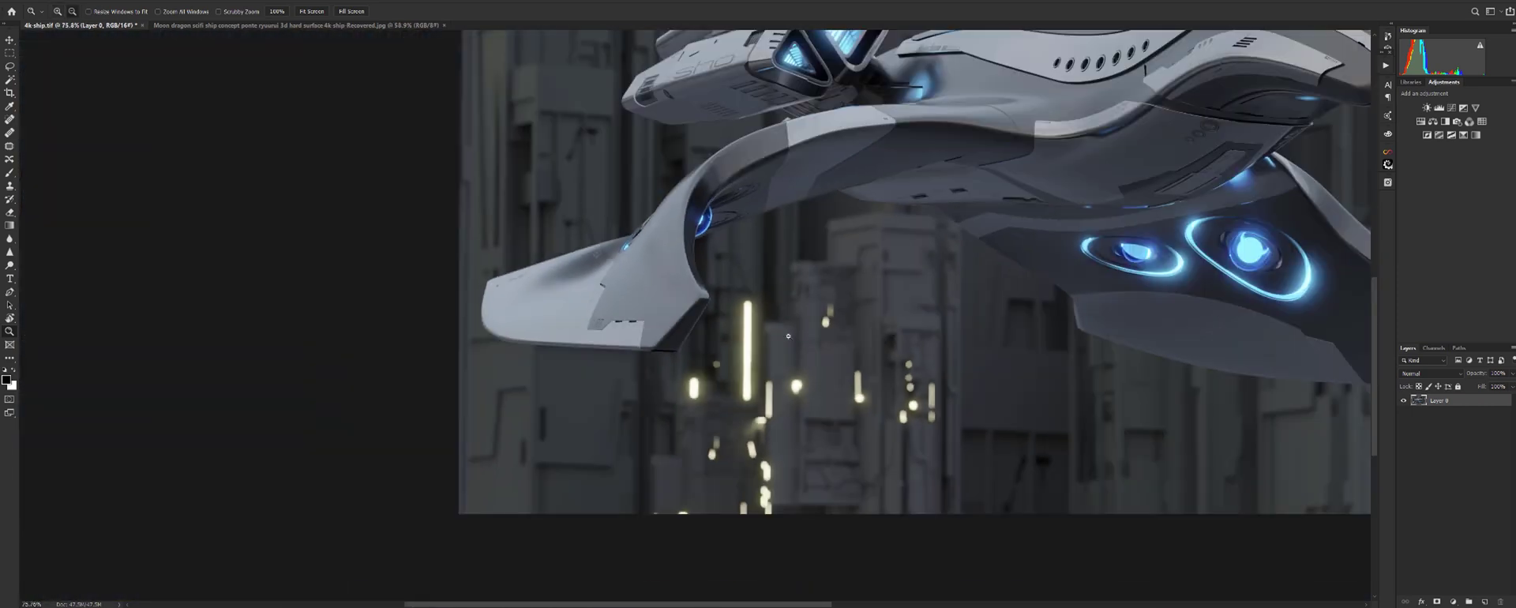
alt+scroll(1228, 89, down, 3)
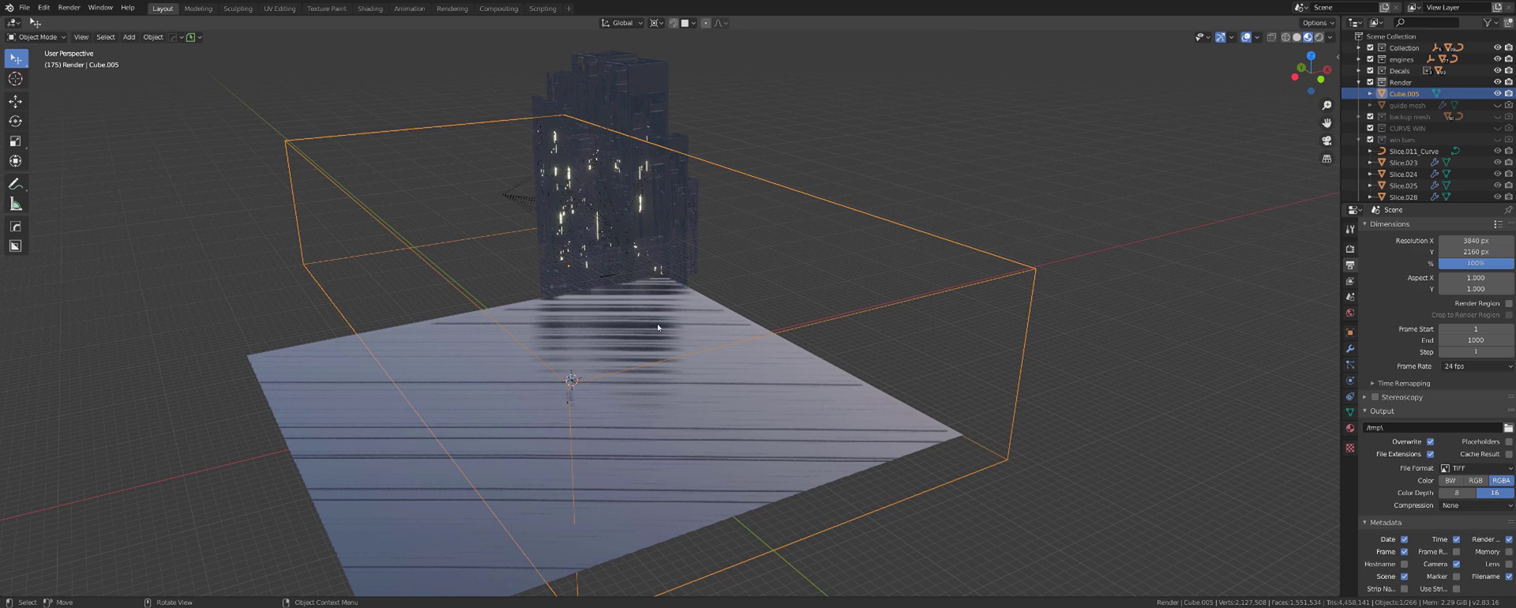
Deselect the cube, look through the scene camera, and show its lens and depth-of-field settings
middle_drag(657, 326, 671, 332)
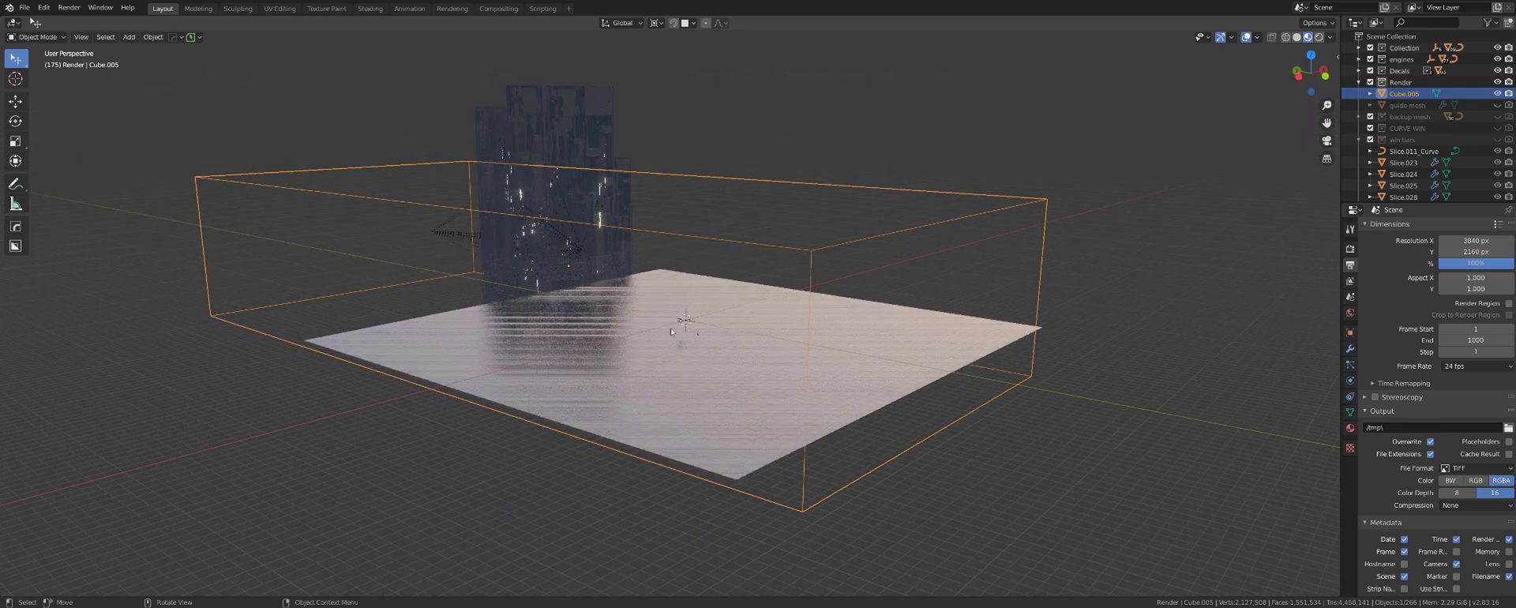
click(699, 338)
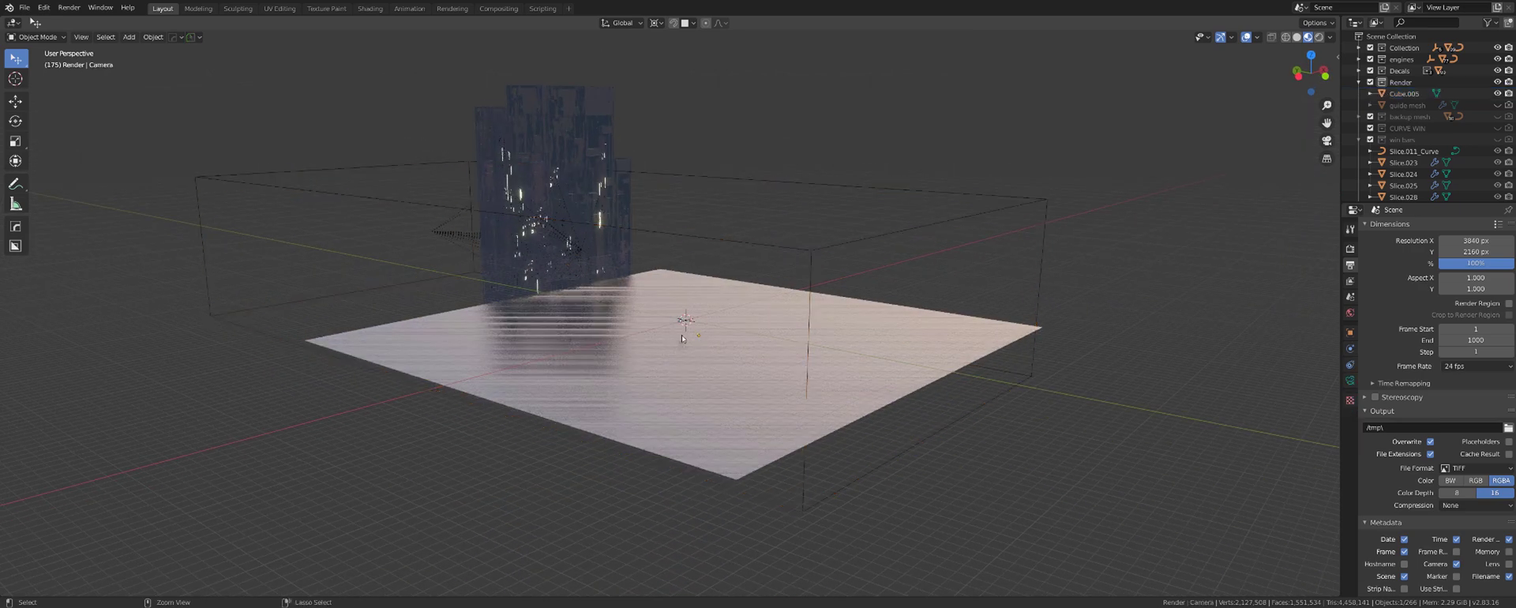
key(KP_0)
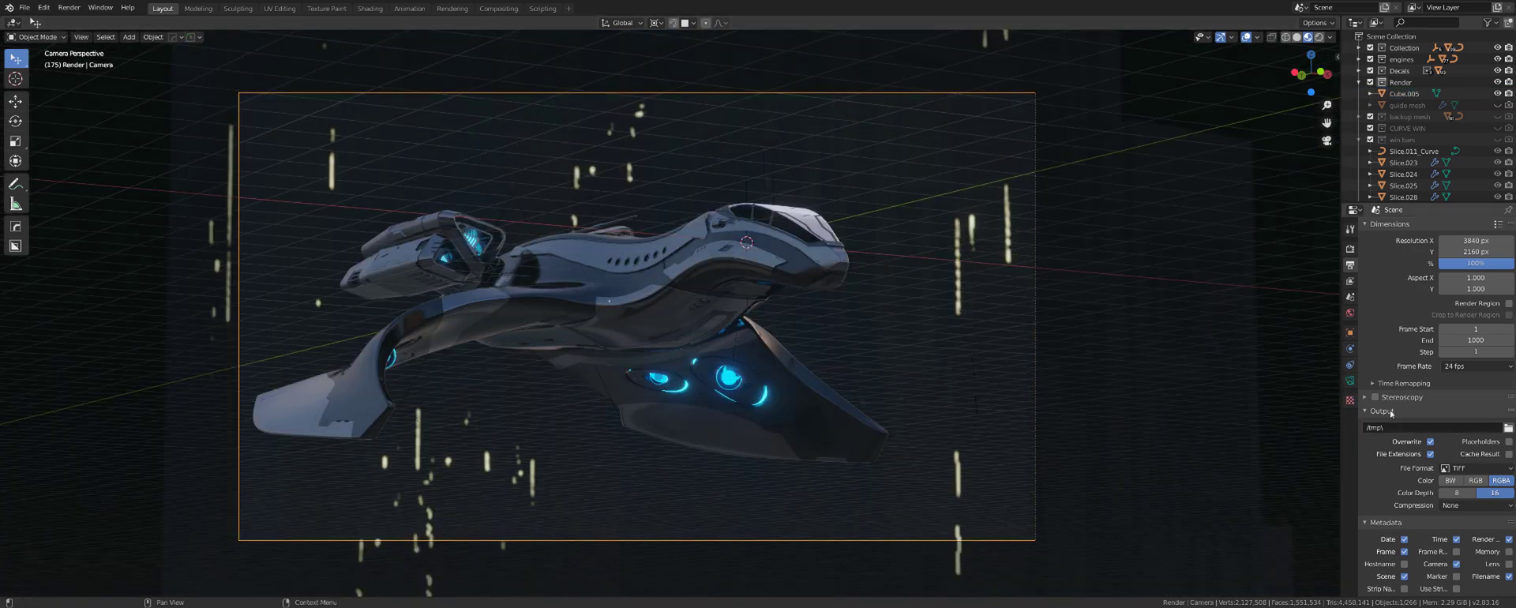
click(1355, 381)
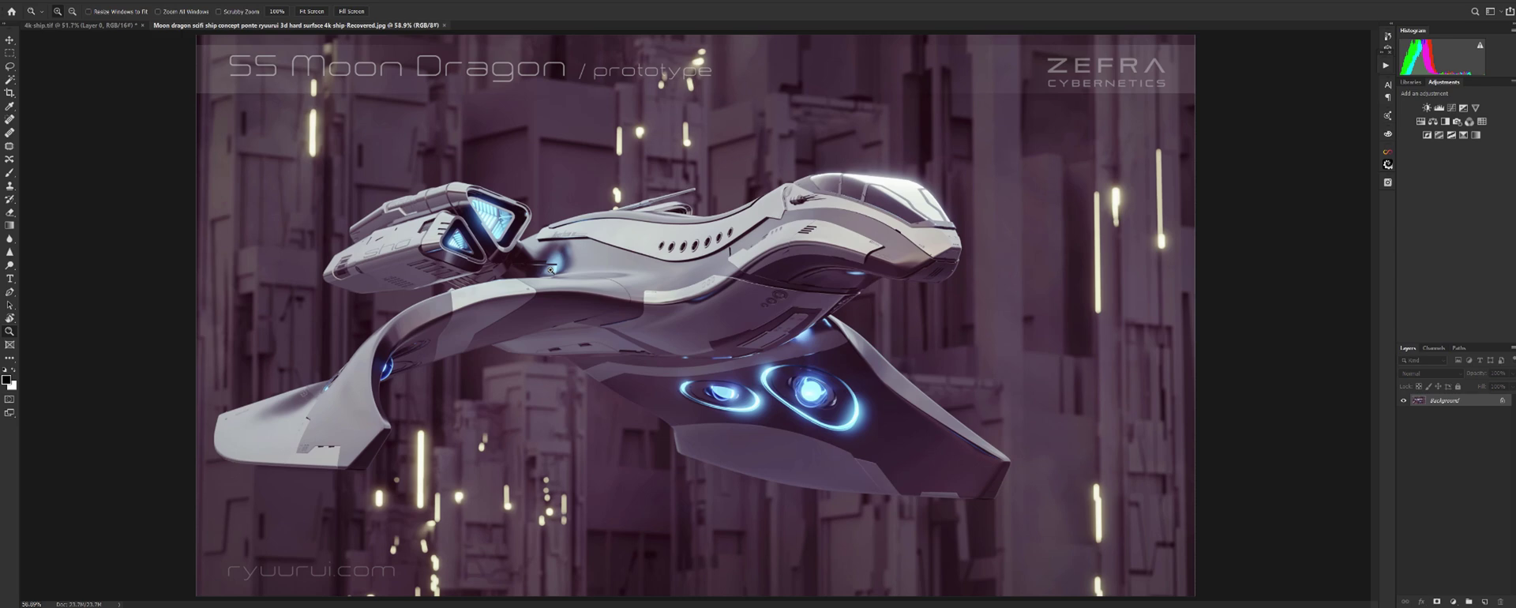
right_click(592, 301)
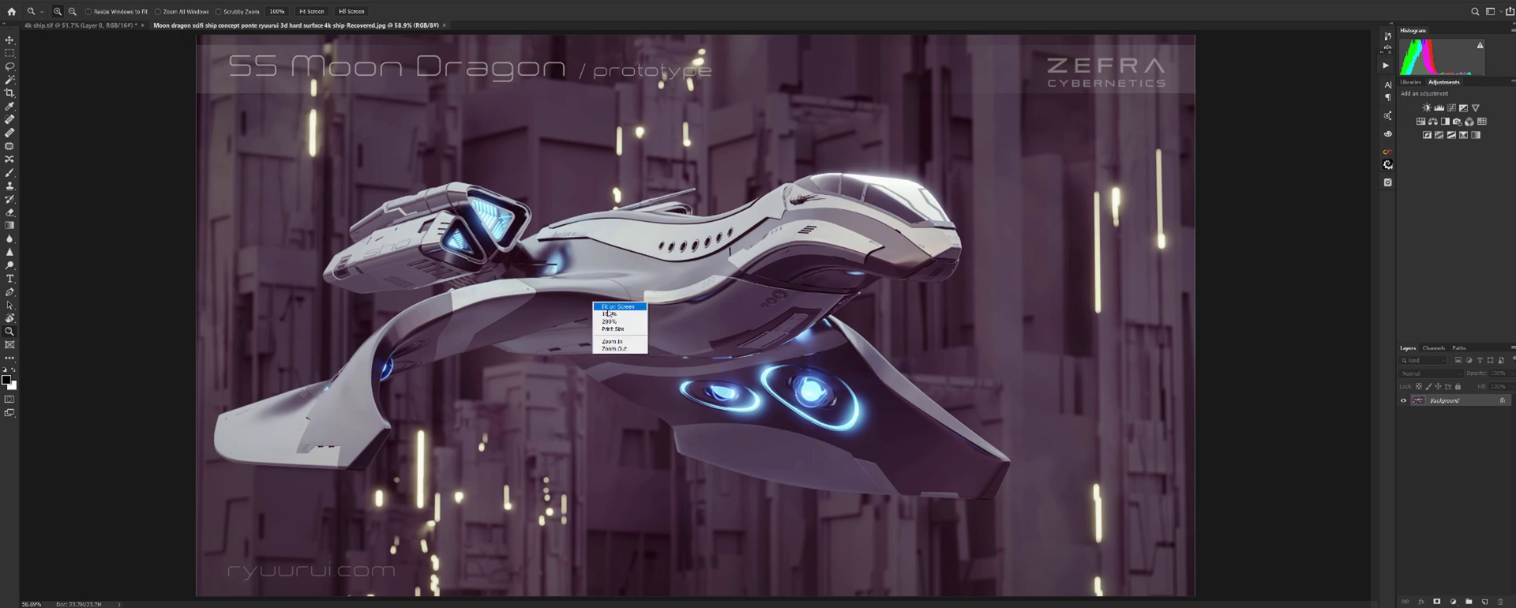
click(616, 310)
drag(907, 155, 647, 349)
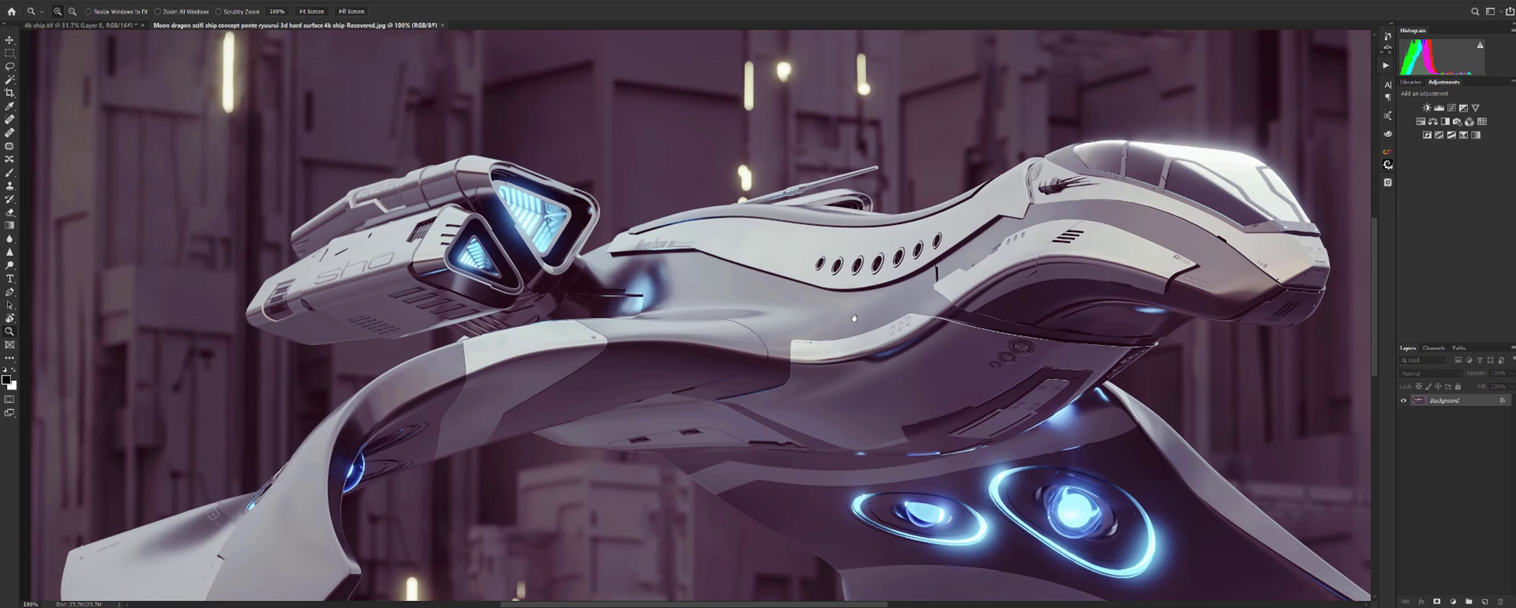
drag(1153, 493, 754, 207)
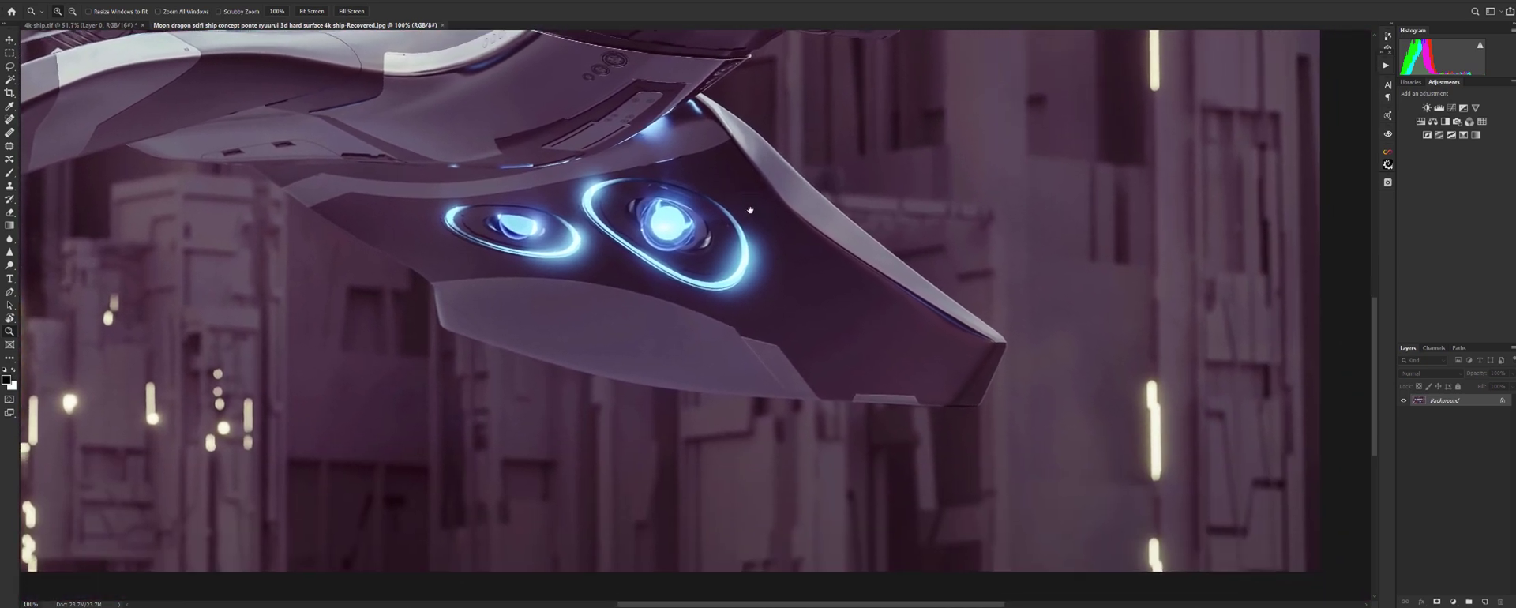
drag(1006, 194, 971, 290)
alt+scroll(971, 290, down, 3)
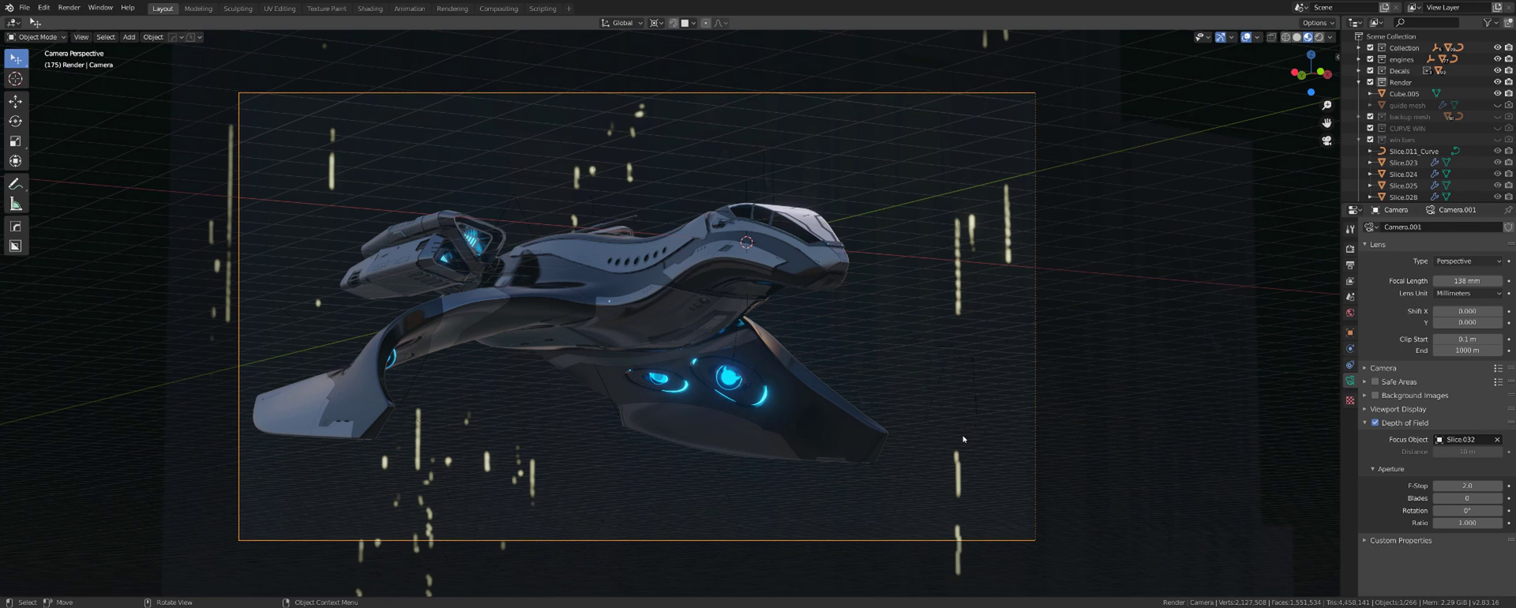
Open the Cycles Render properties and start editing the 250 Sampling Render value
click(1350, 248)
click(1478, 316)
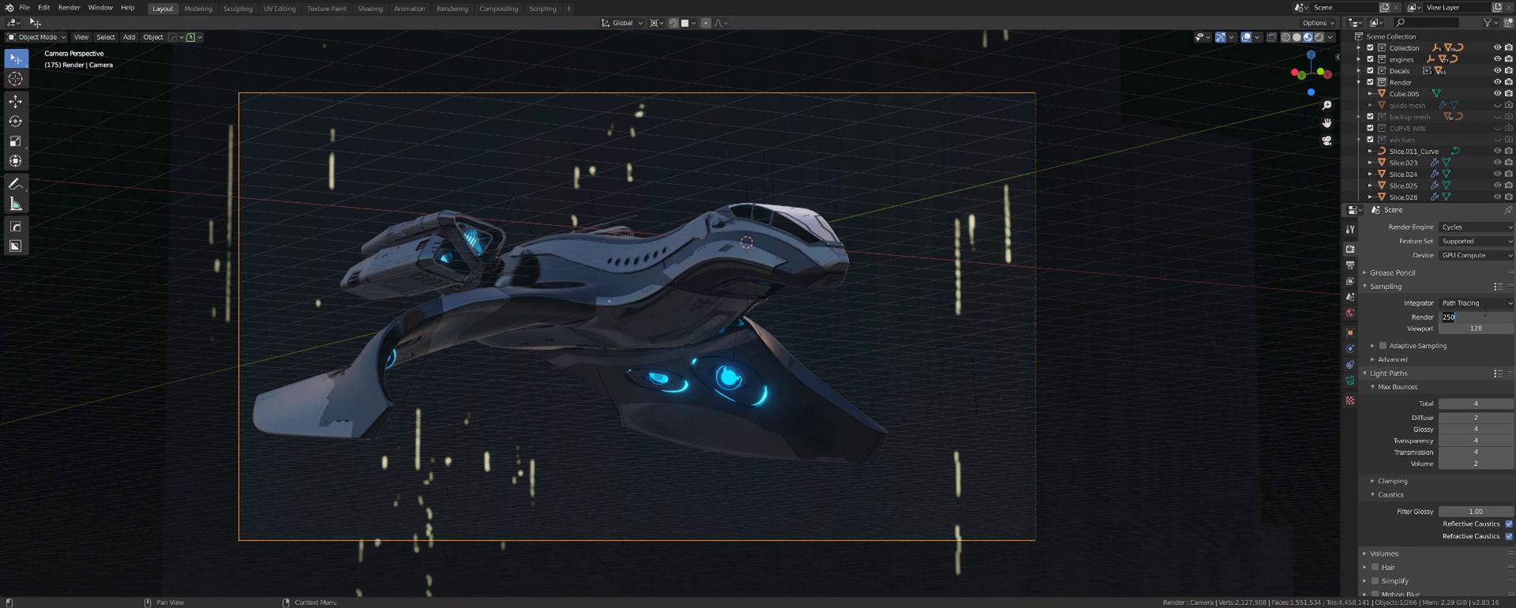
Type 100 into the Sampling Render field to lower the final render samples
text(100)
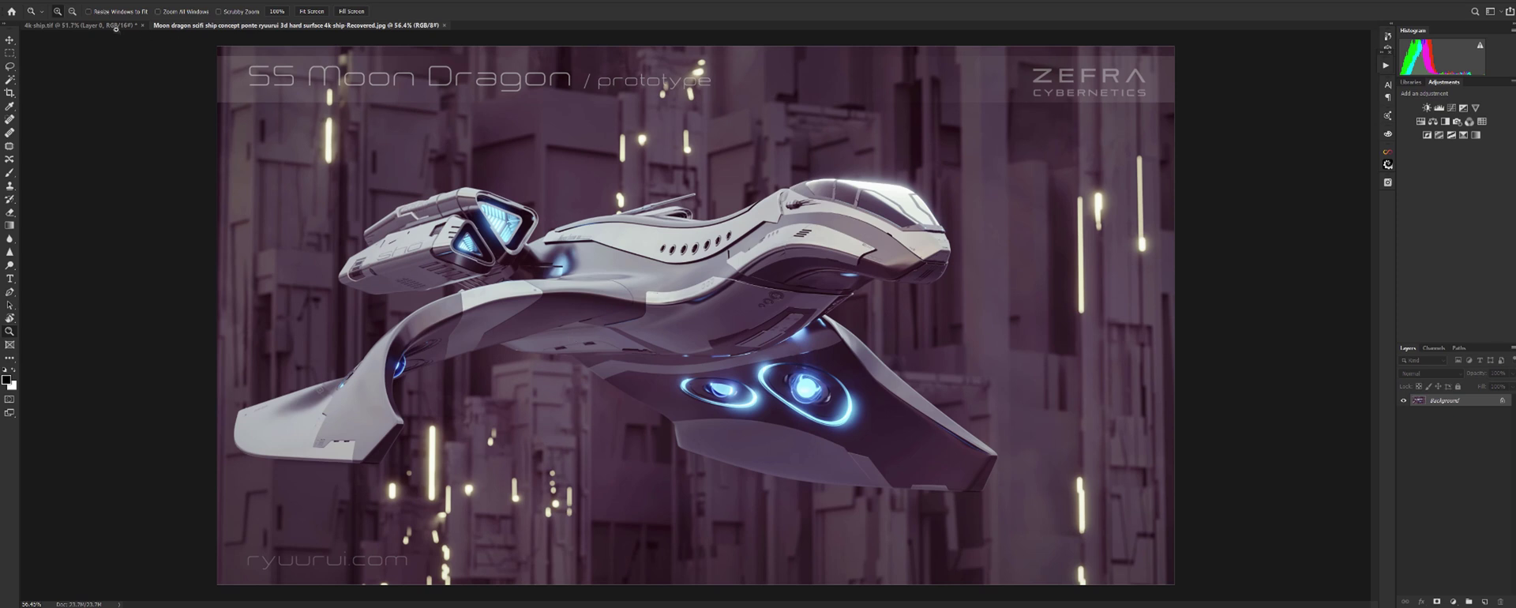
View 4k ship.tif in Photoshop, then enter 4 in Blender's Light Paths Total bounces field
click(116, 26)
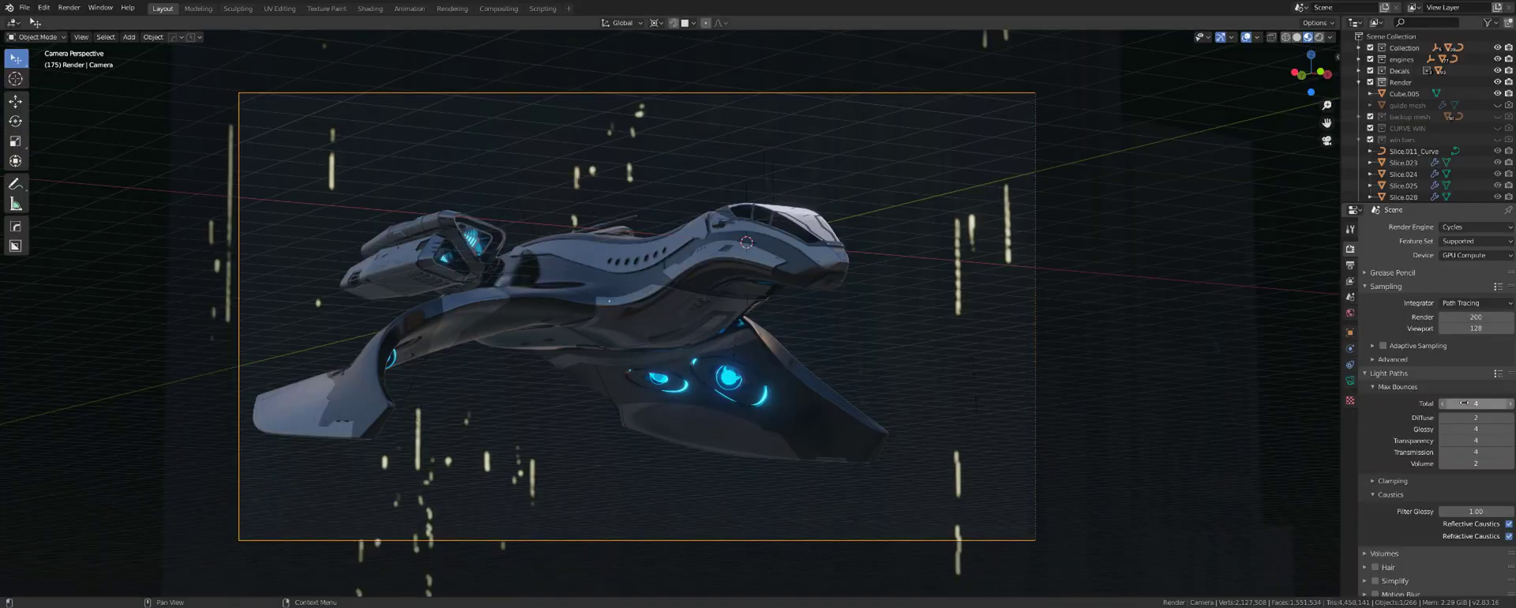
double_click(1476, 403)
text(4)
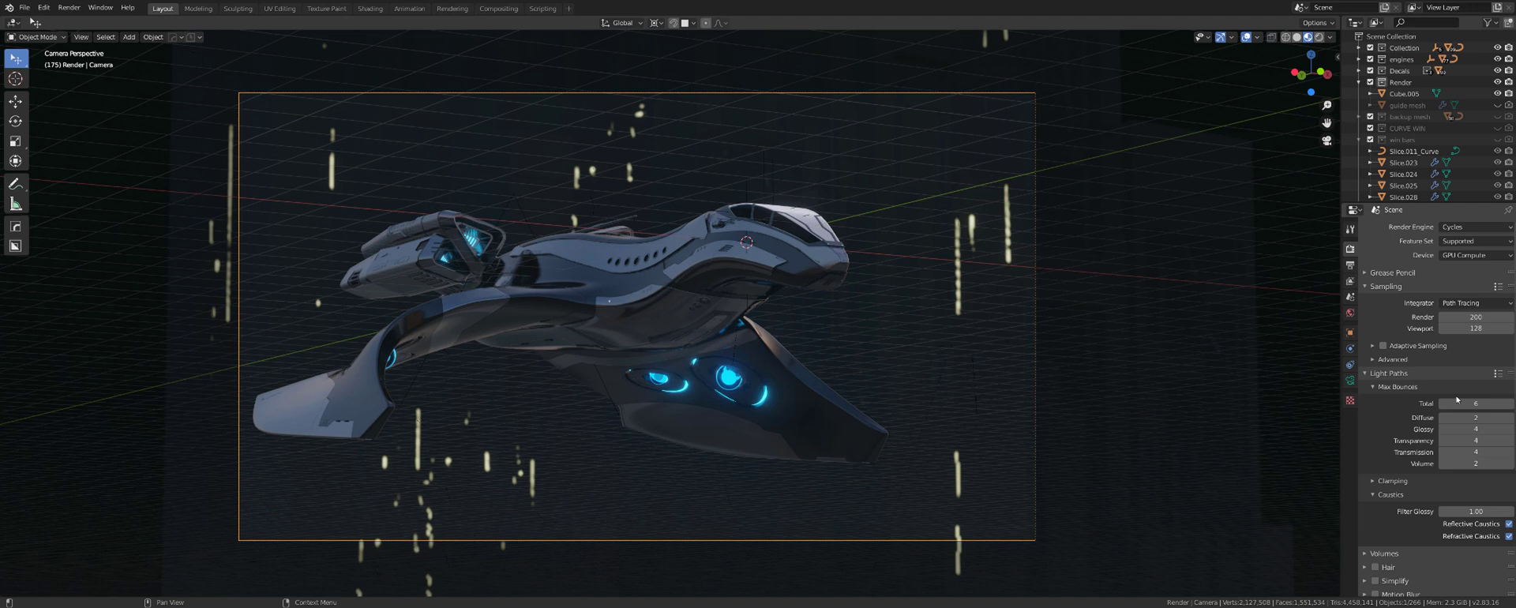
Try higher light-path limits: Total bounces 6 and Diffuse bounces 4
key(Return)
double_click(1476, 418)
key(Return)
Revert the light-path limits to Total bounces 4 and Diffuse bounces 2
double_click(1476, 404)
key(Return)
click(1476, 423)
key(Return)
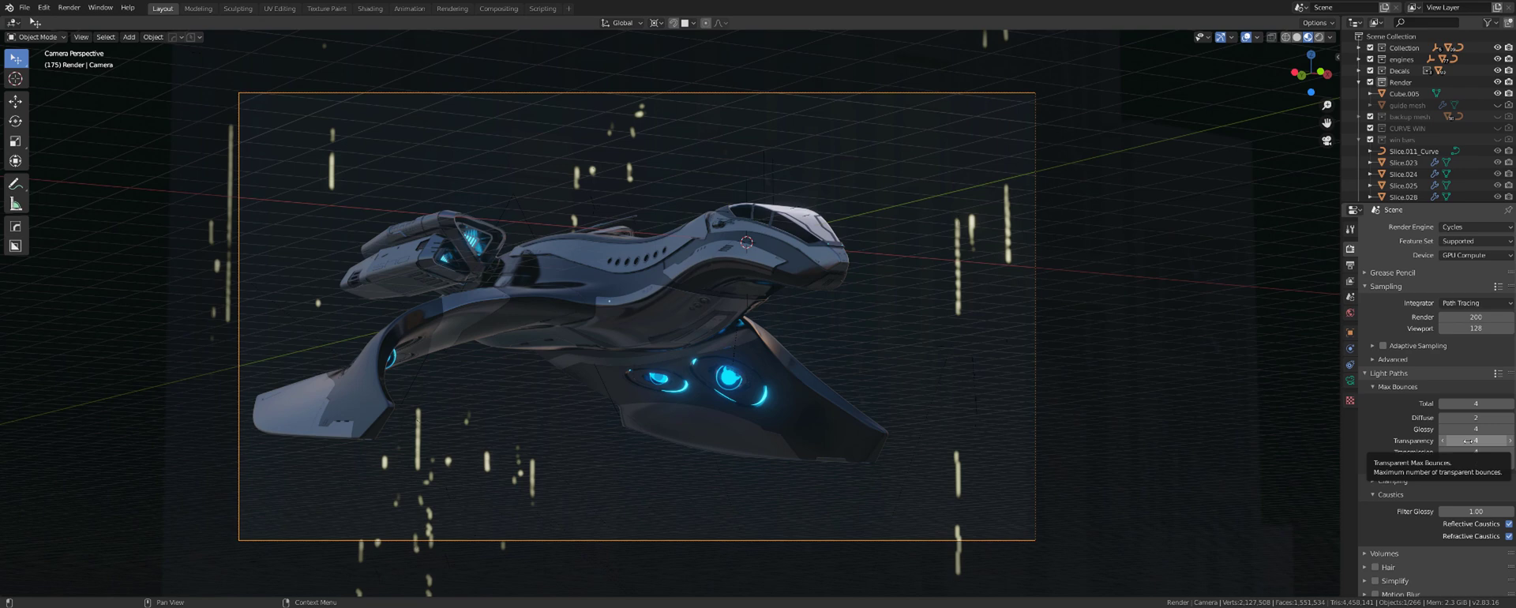
Leave camera view and frame the spaceship's main hull up close
key(KP_0)
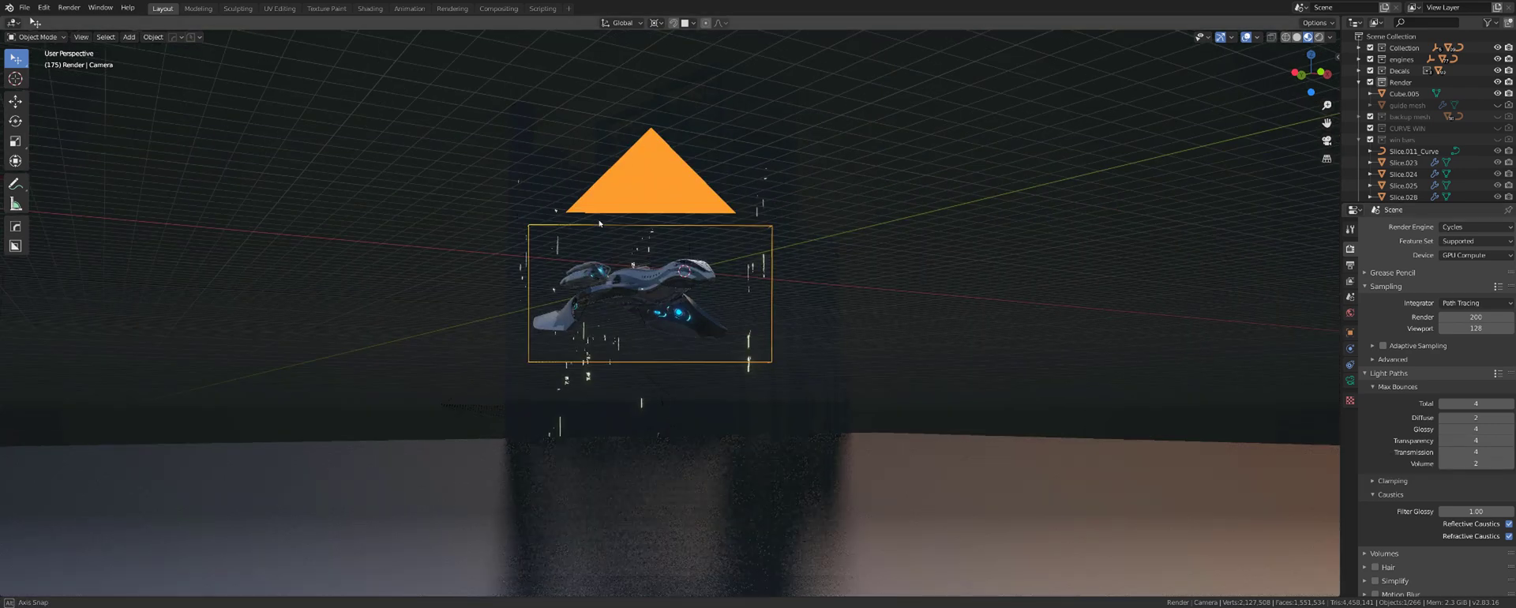
click(648, 281)
key(KP_Decimal)
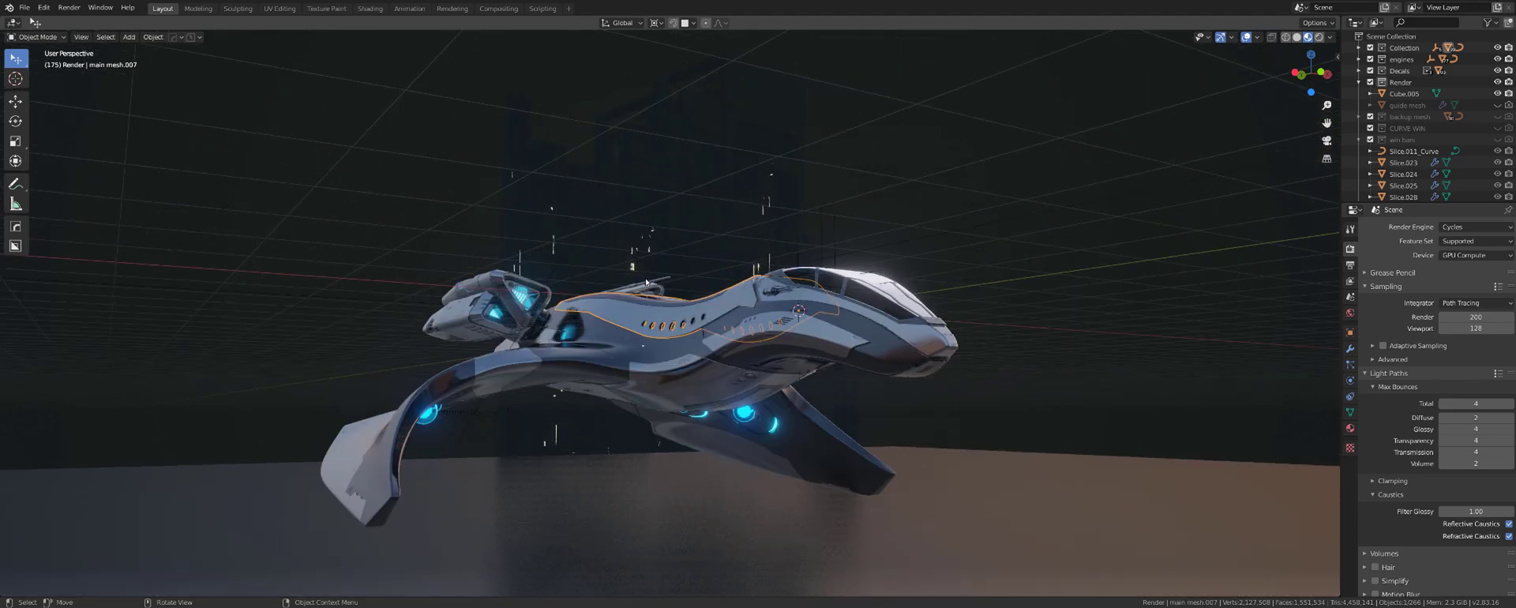
scroll(553, 308, up, 8)
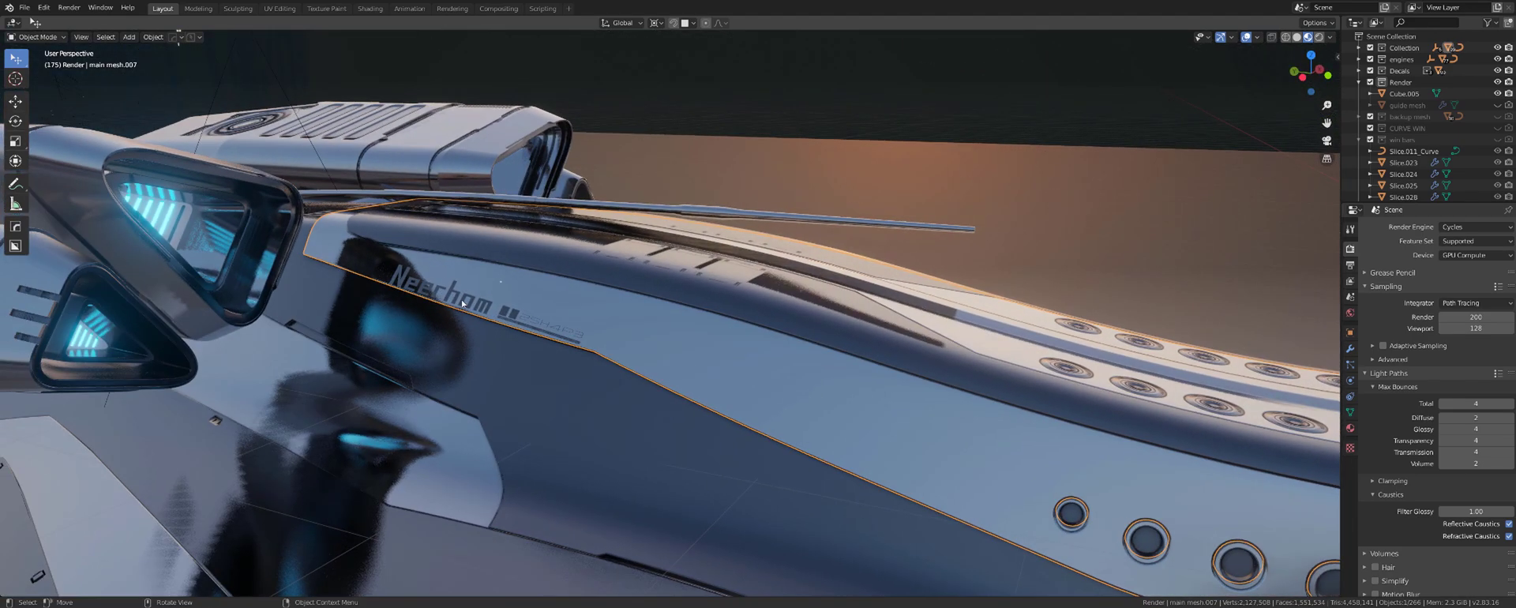
Select the Neerhom decal on the hull and orbit around it
click(462, 303)
middle_drag(462, 302, 513, 285)
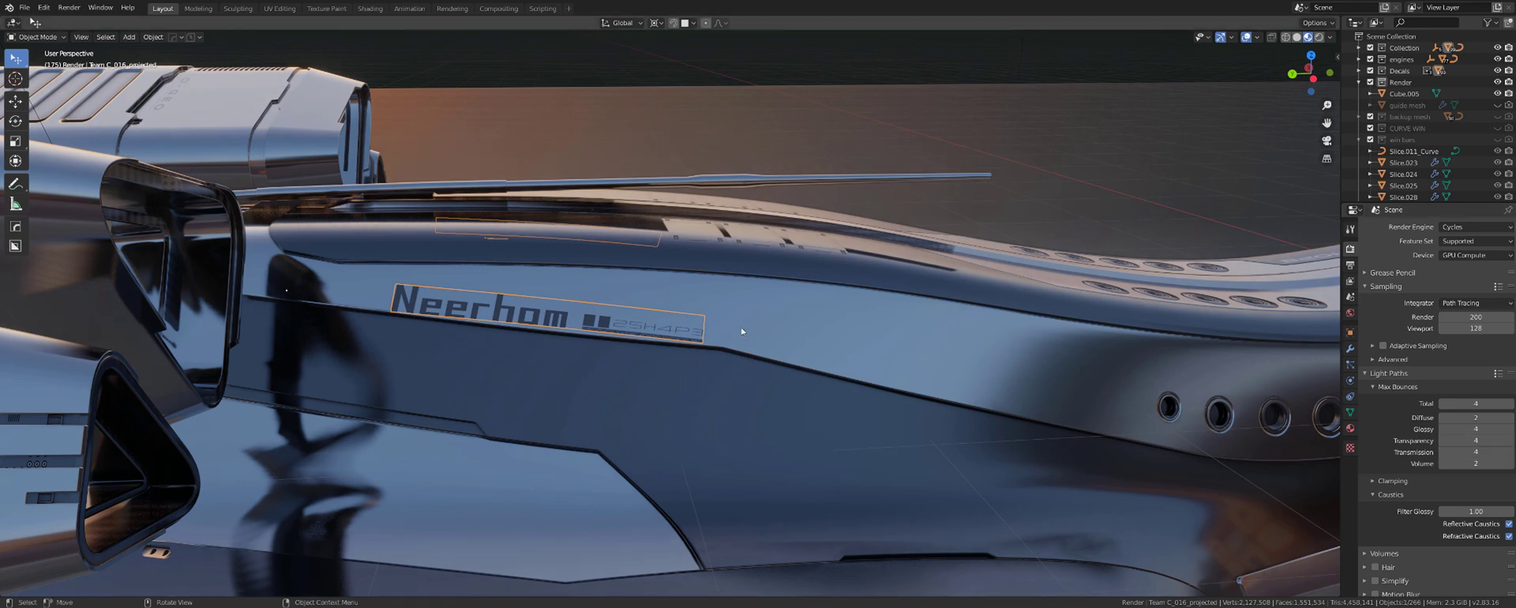
middle_drag(742, 331, 577, 308)
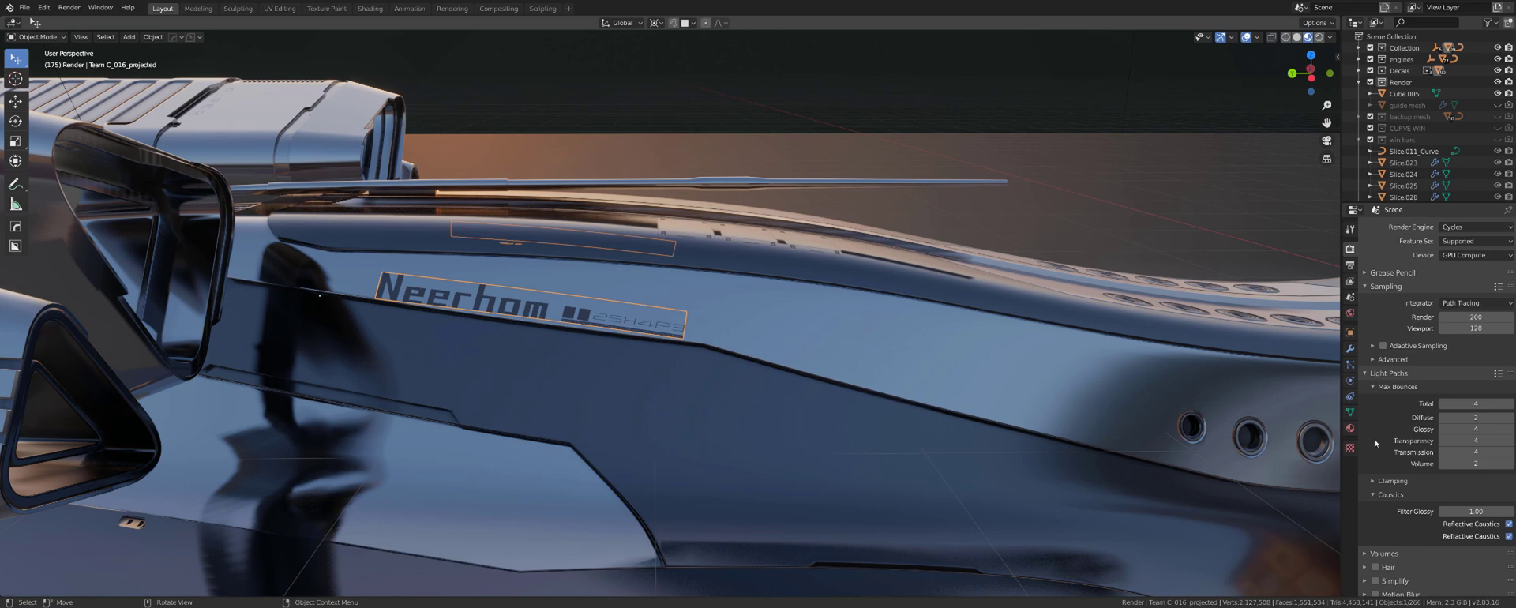
middle_drag(1295, 462, 1324, 479)
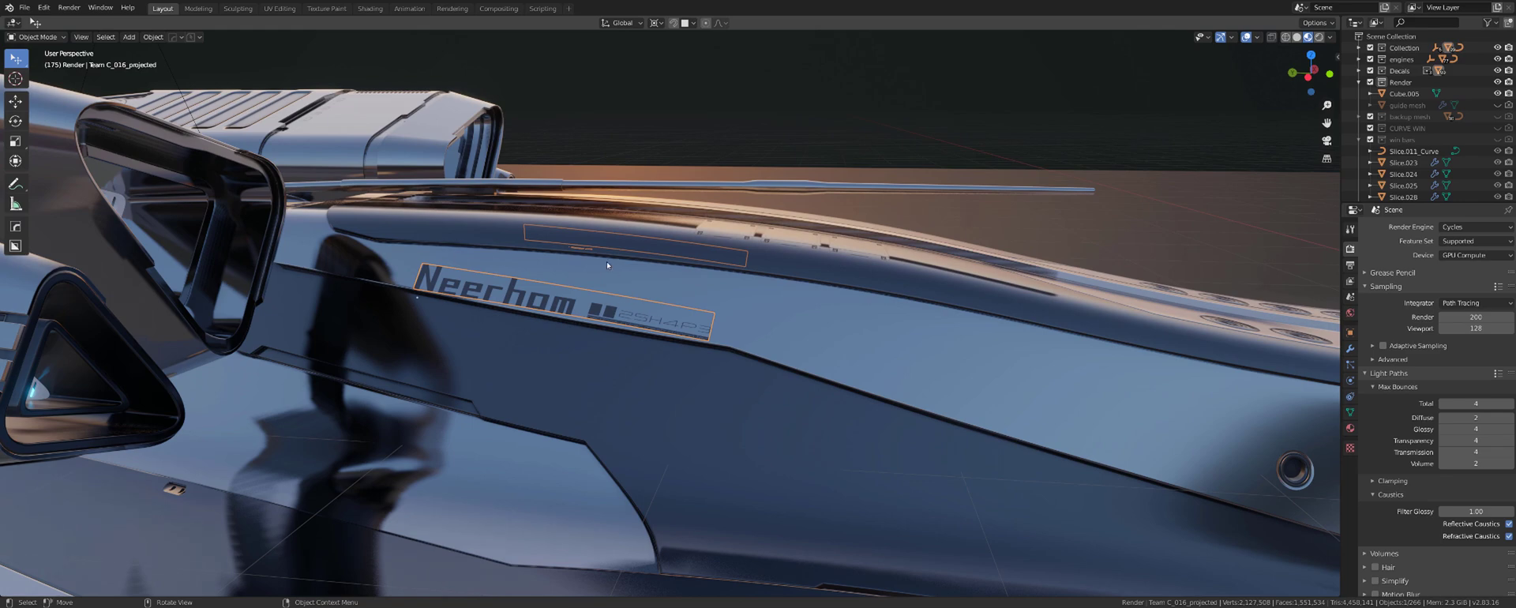
mouse_move(607, 265)
middle_down()
mouse_move(589, 308)
mouse_move(611, 248)
mouse_move(625, 257)
mouse_move(600, 251)
middle_up()
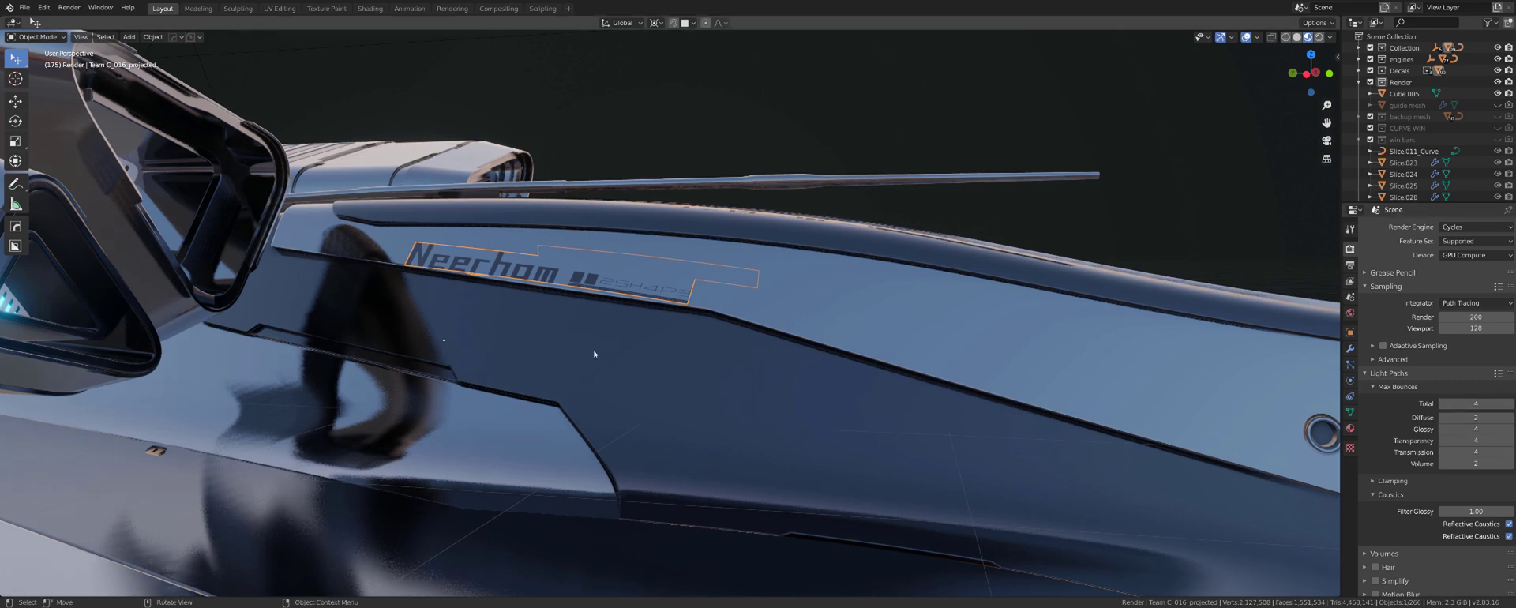
middle_drag(595, 354, 466, 237)
Zoom in on the third small round decal, then orbit to view the whole ship
scroll(610, 335, up, 3)
click(610, 334)
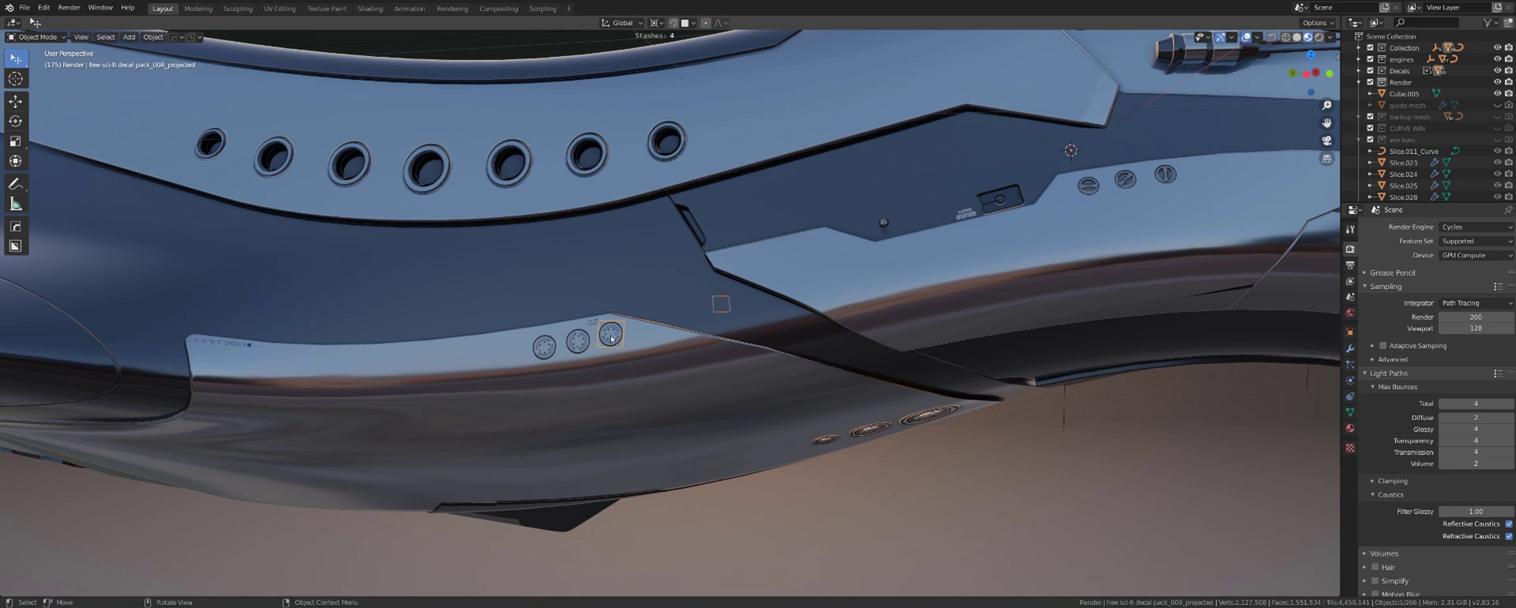
scroll(612, 338, up, 5)
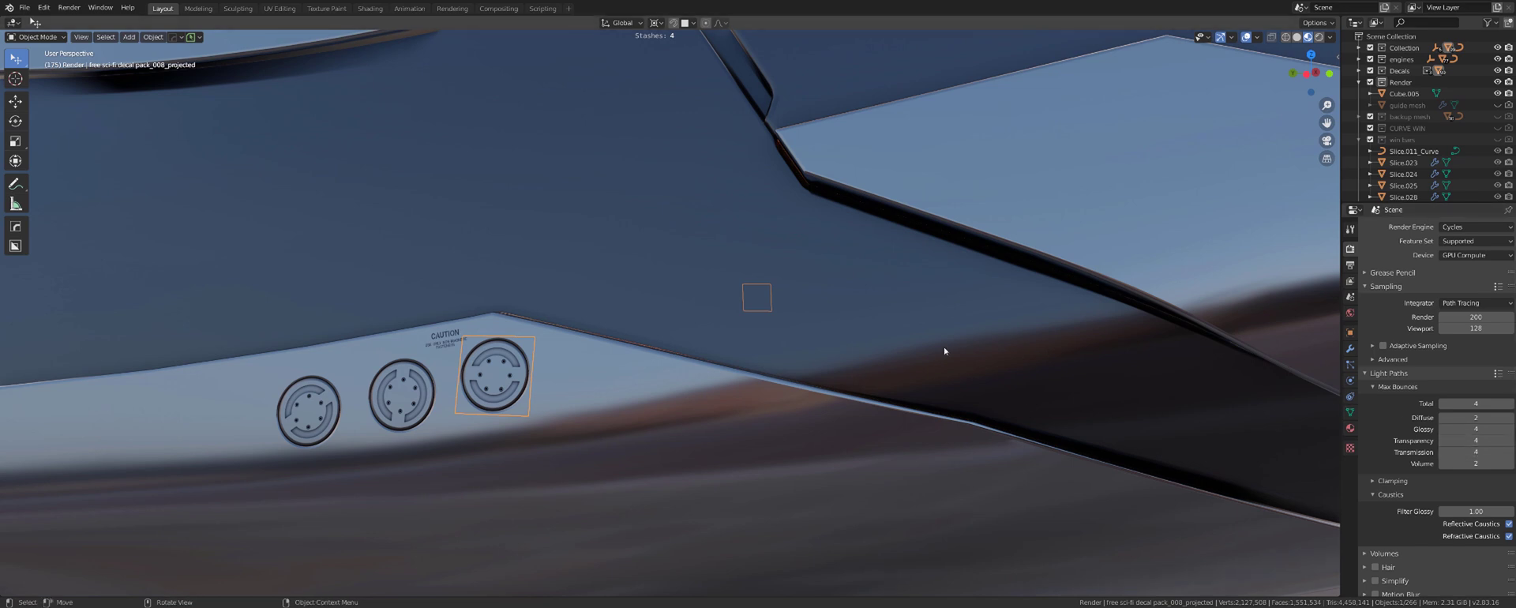
scroll(466, 286, down, 12)
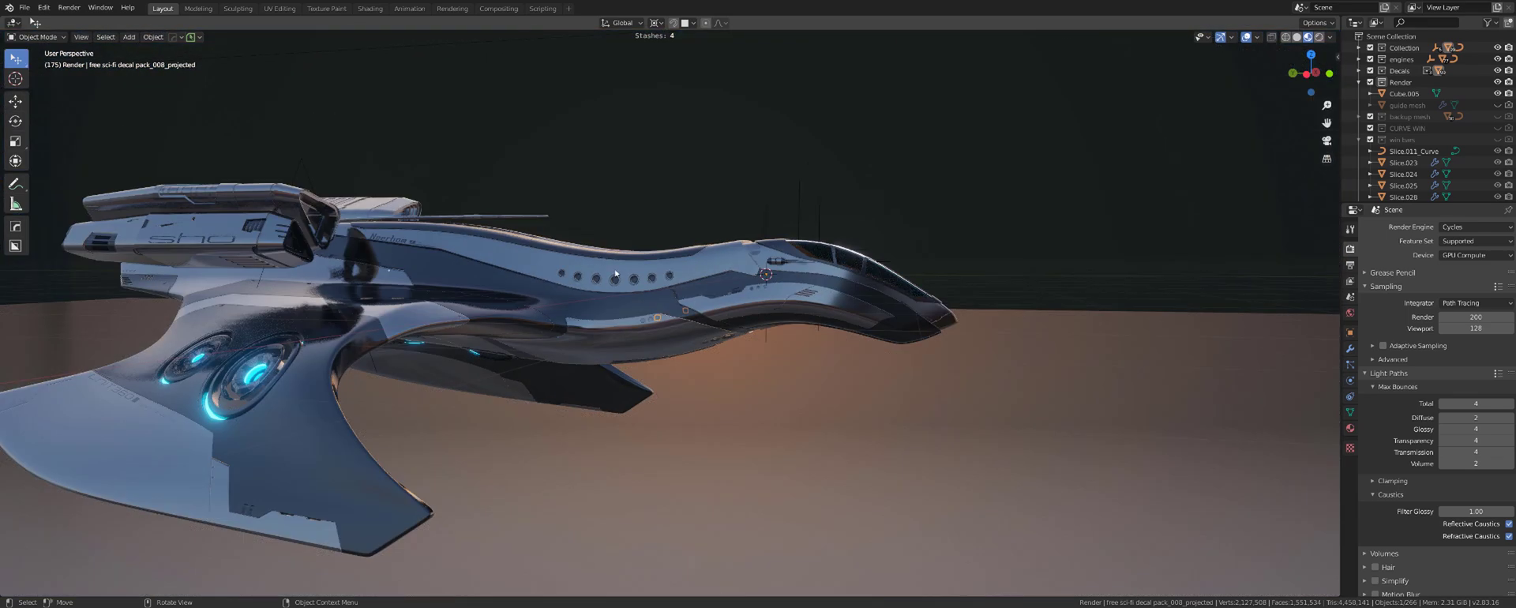
middle_drag(616, 274, 656, 299)
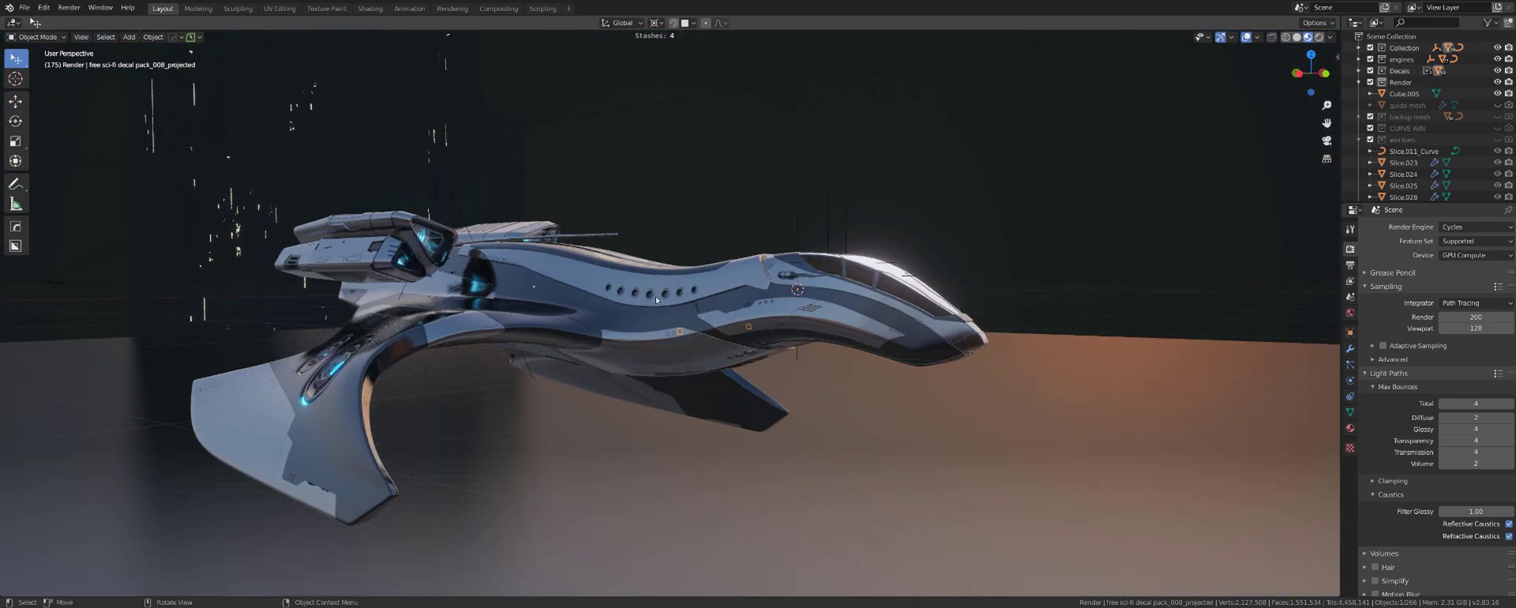
click(1476, 440)
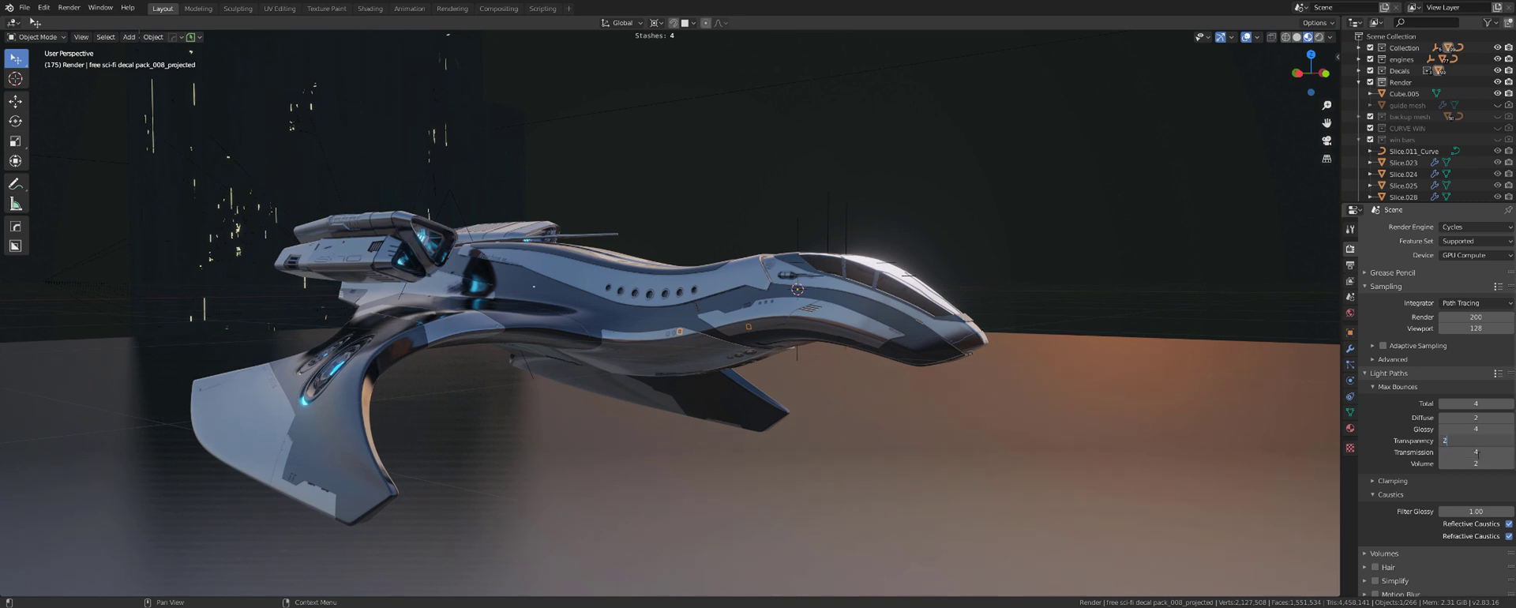
click(1478, 451)
text(0)
key(Return)
click(1473, 464)
key(Return)
click(1478, 464)
key(Return)
click(1480, 440)
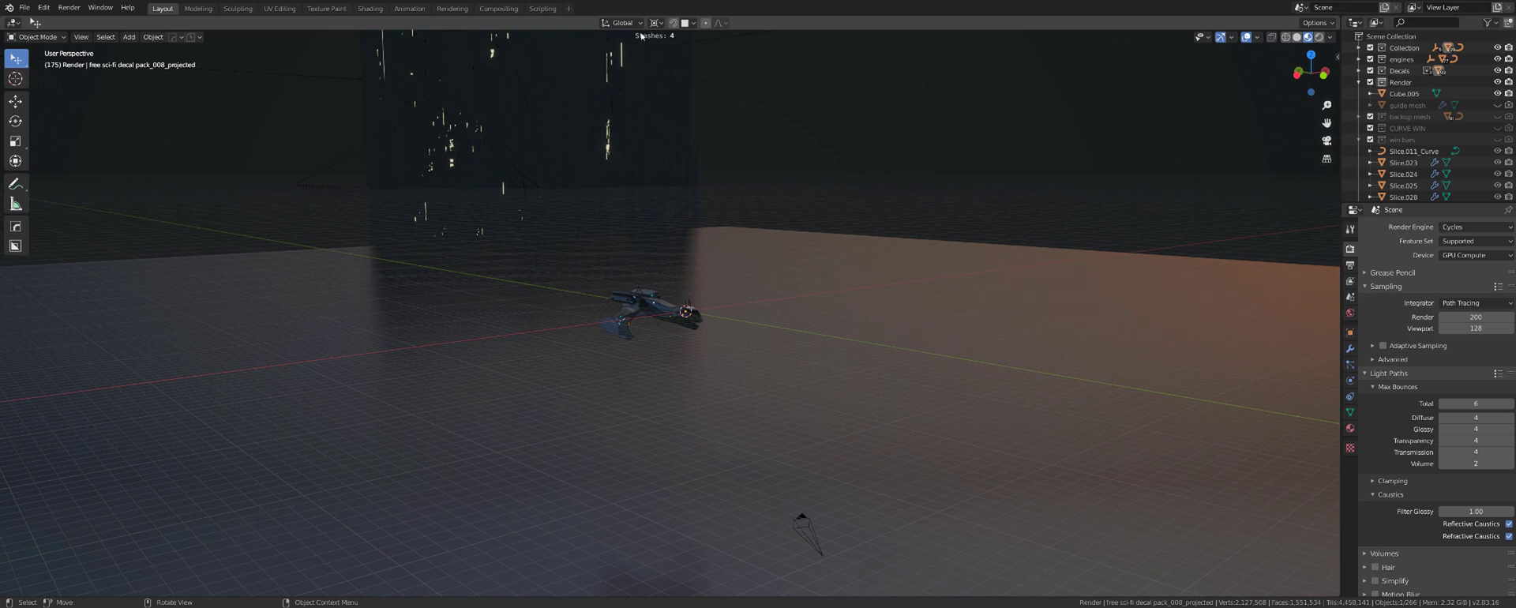
In Compositing, merge the timeline into the node editor, enable Use Nodes, and spread out Render Layers and Composite
click(506, 10)
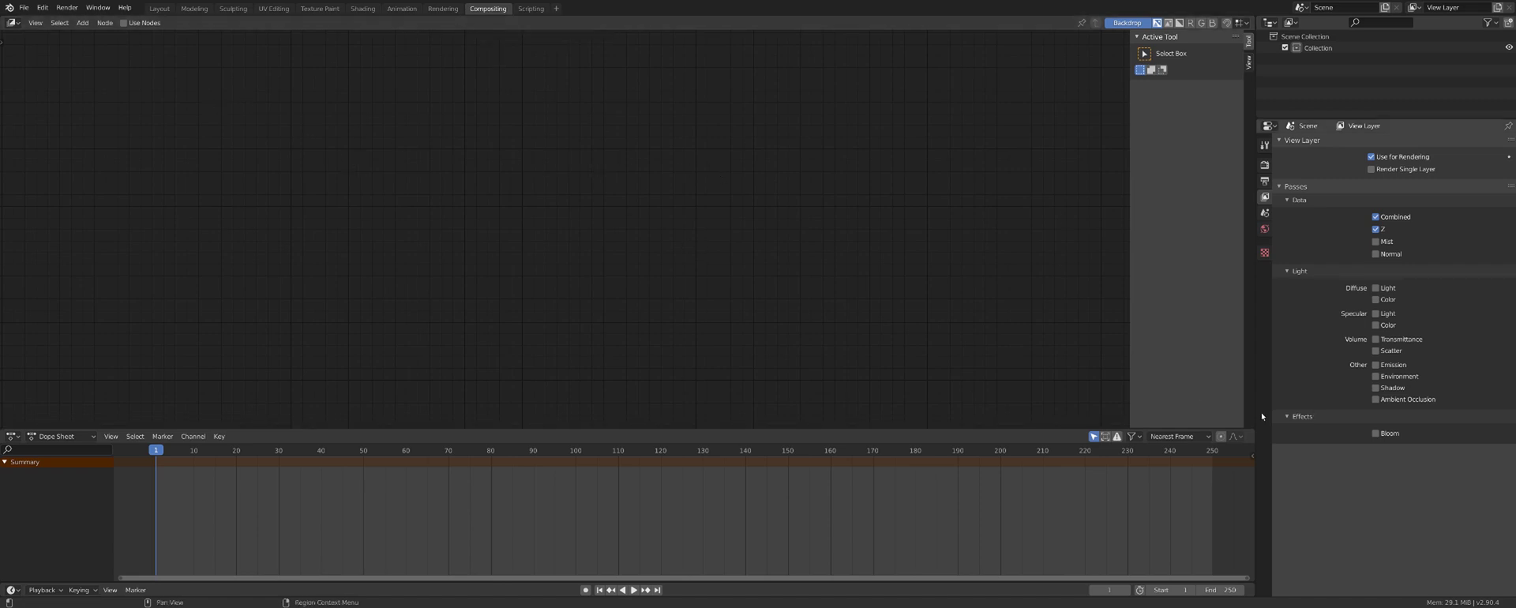
right_click(837, 433)
click(1155, 530)
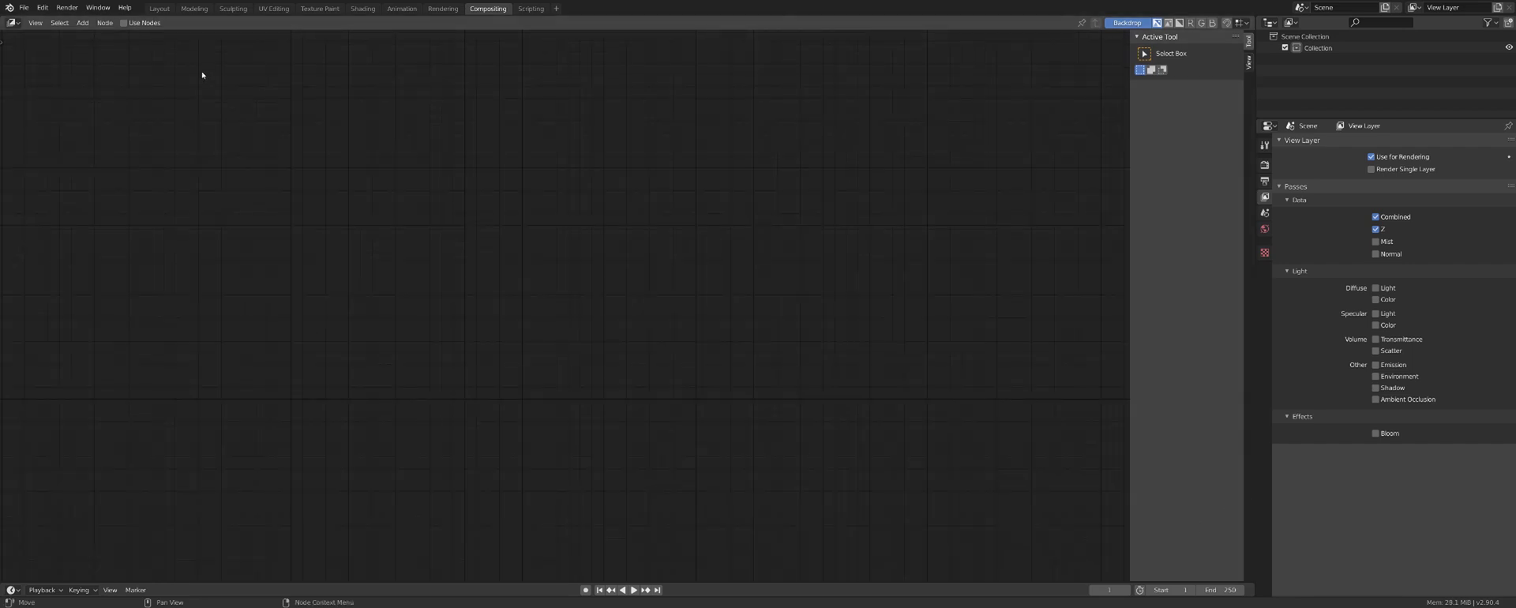
click(140, 24)
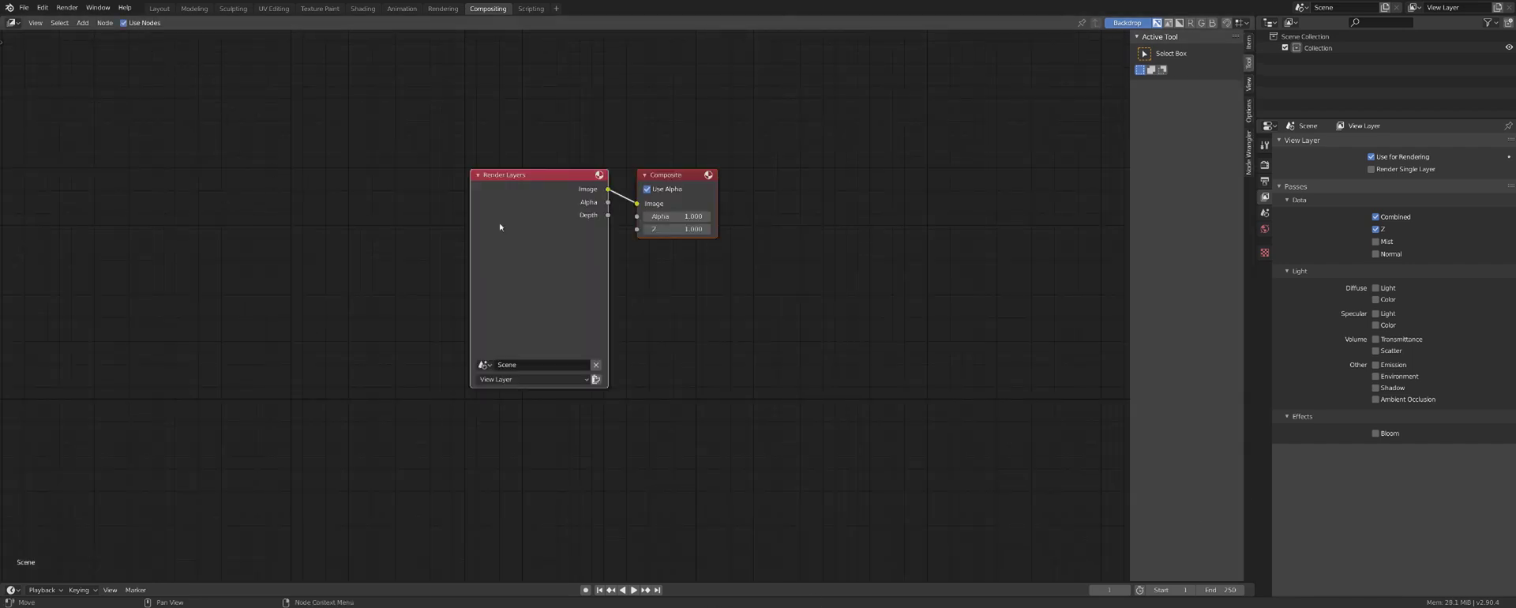
drag(543, 177, 318, 138)
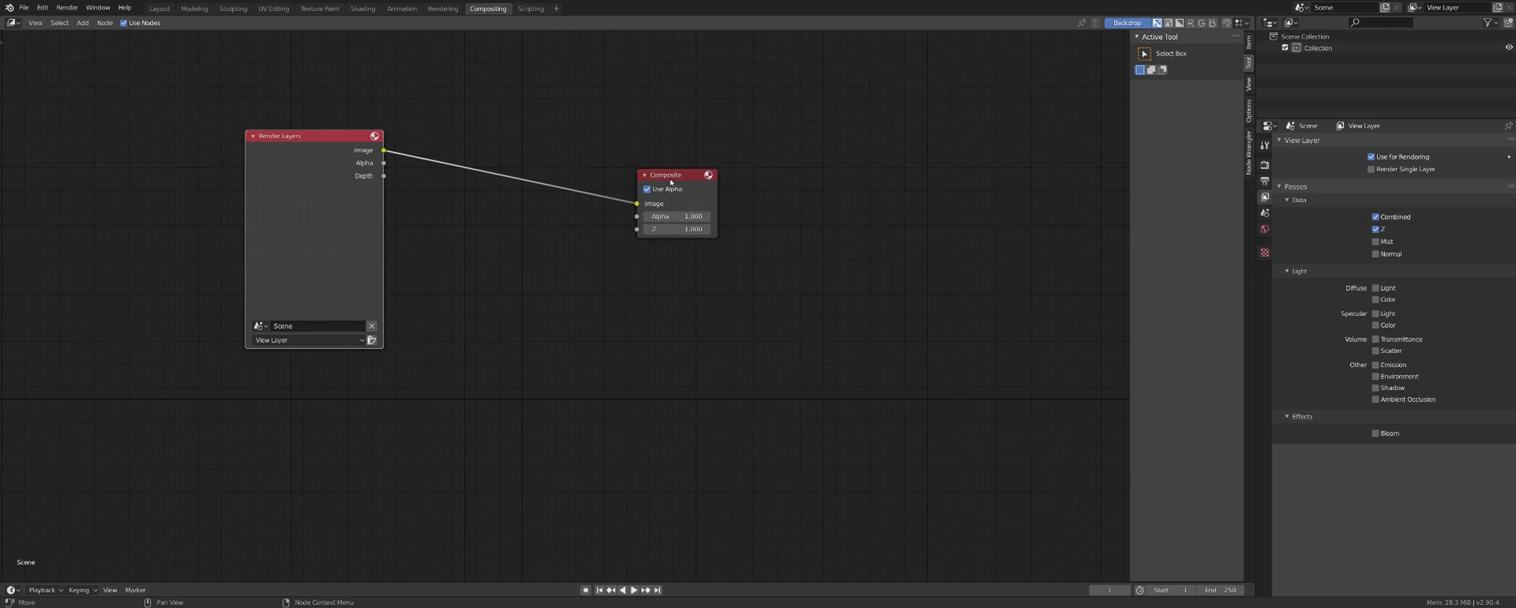
drag(671, 182, 922, 146)
In the reference Blender window, enable alpha on the Composite node
mouse_move(604, 604)
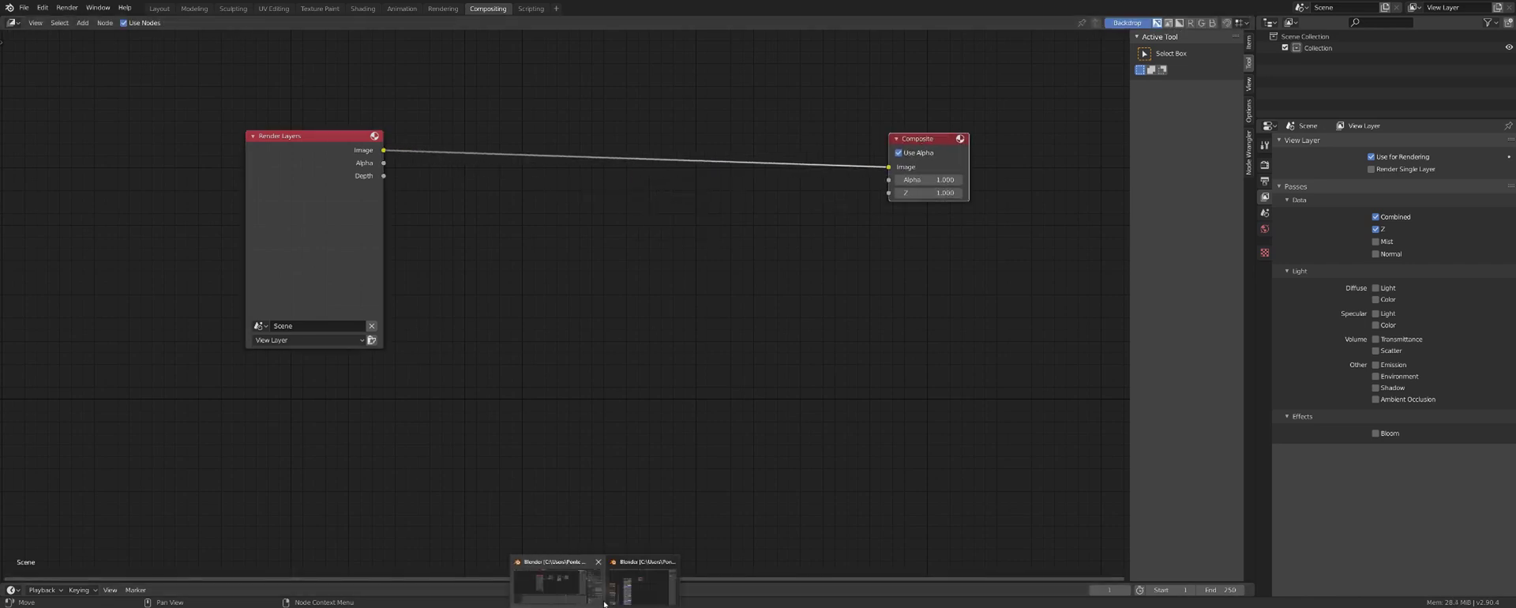
click(557, 585)
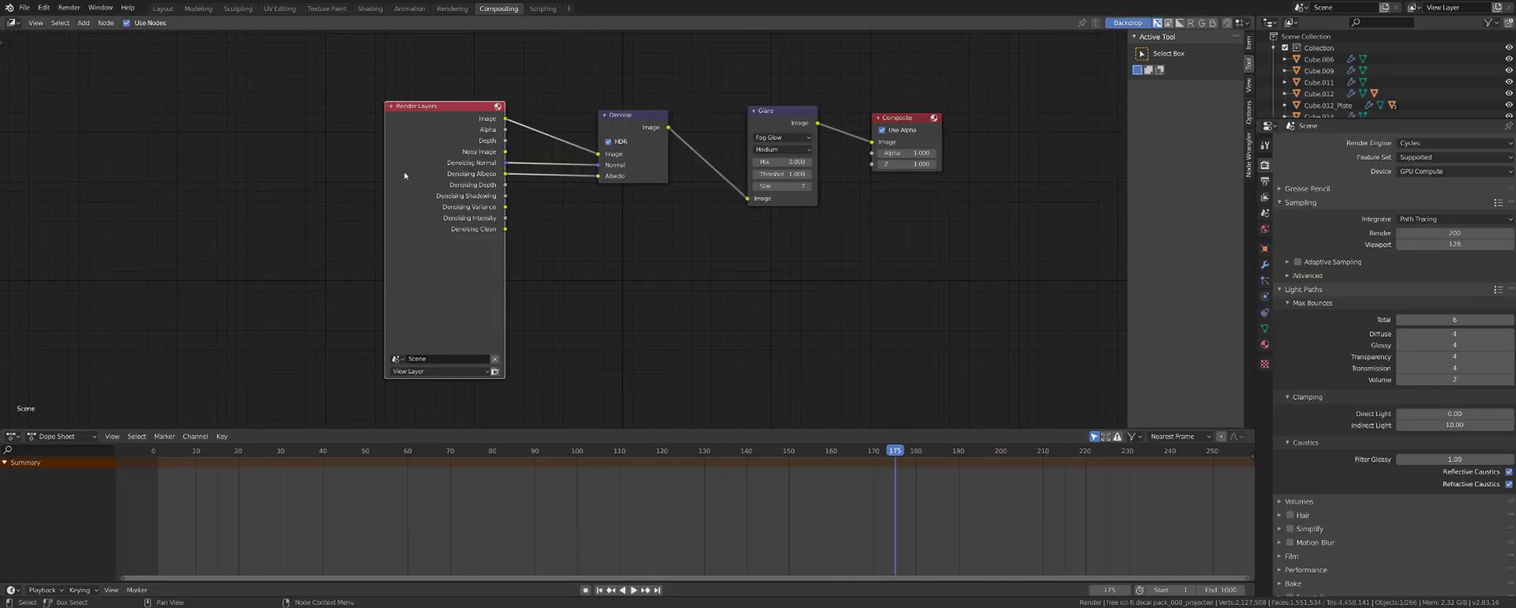
click(908, 131)
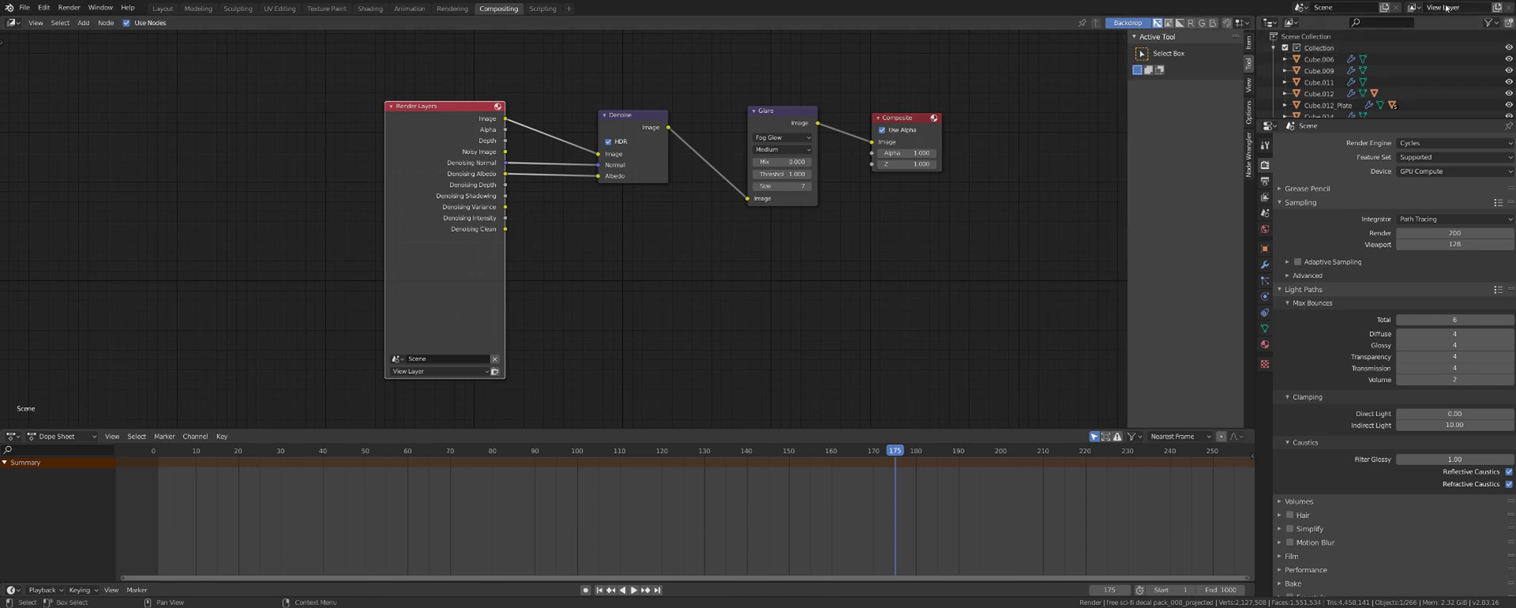
Insert a Denoise node on the Render Layers–Composite link
key(alt+Tab)
key(shift+a)
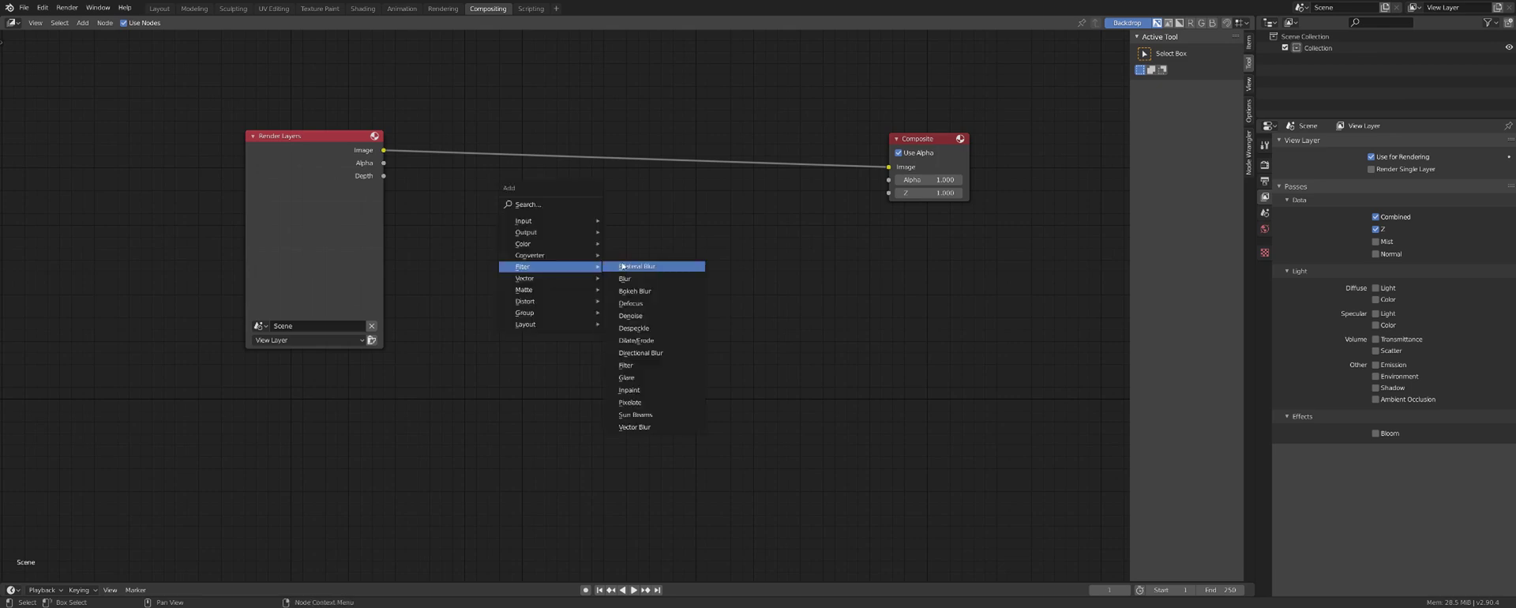
click(658, 315)
click(511, 111)
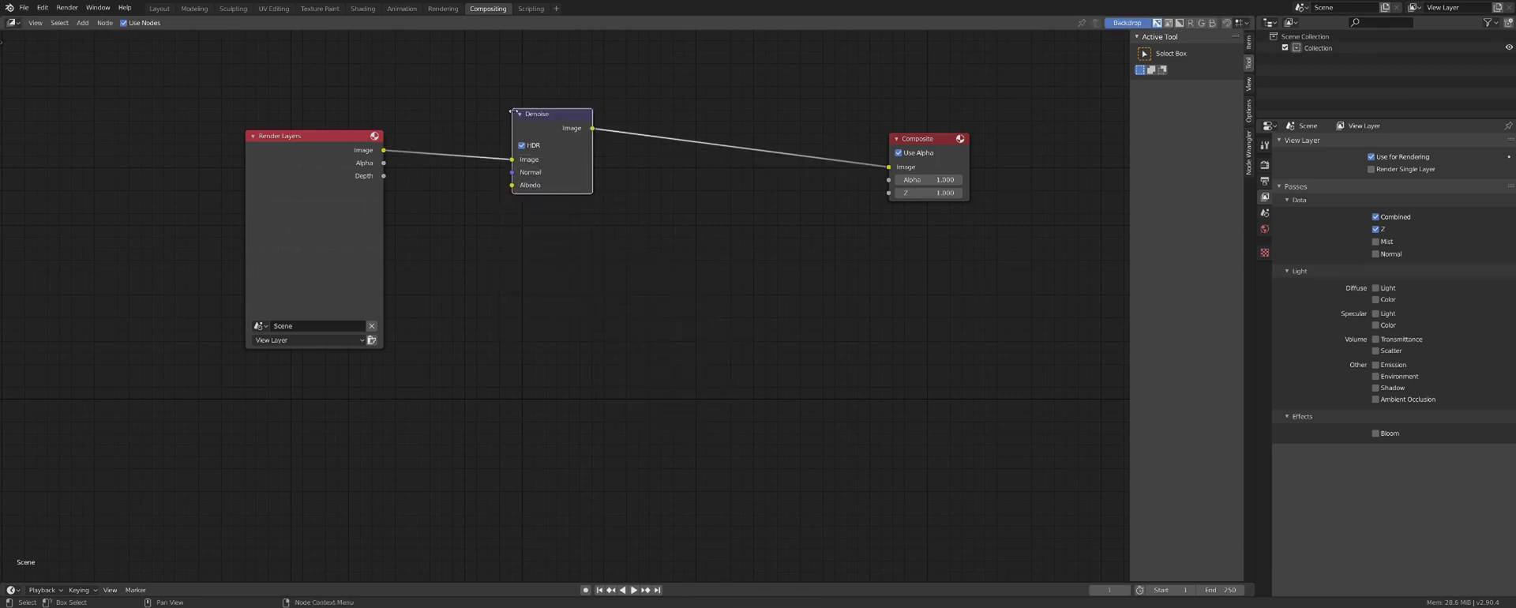
drag(549, 116, 538, 166)
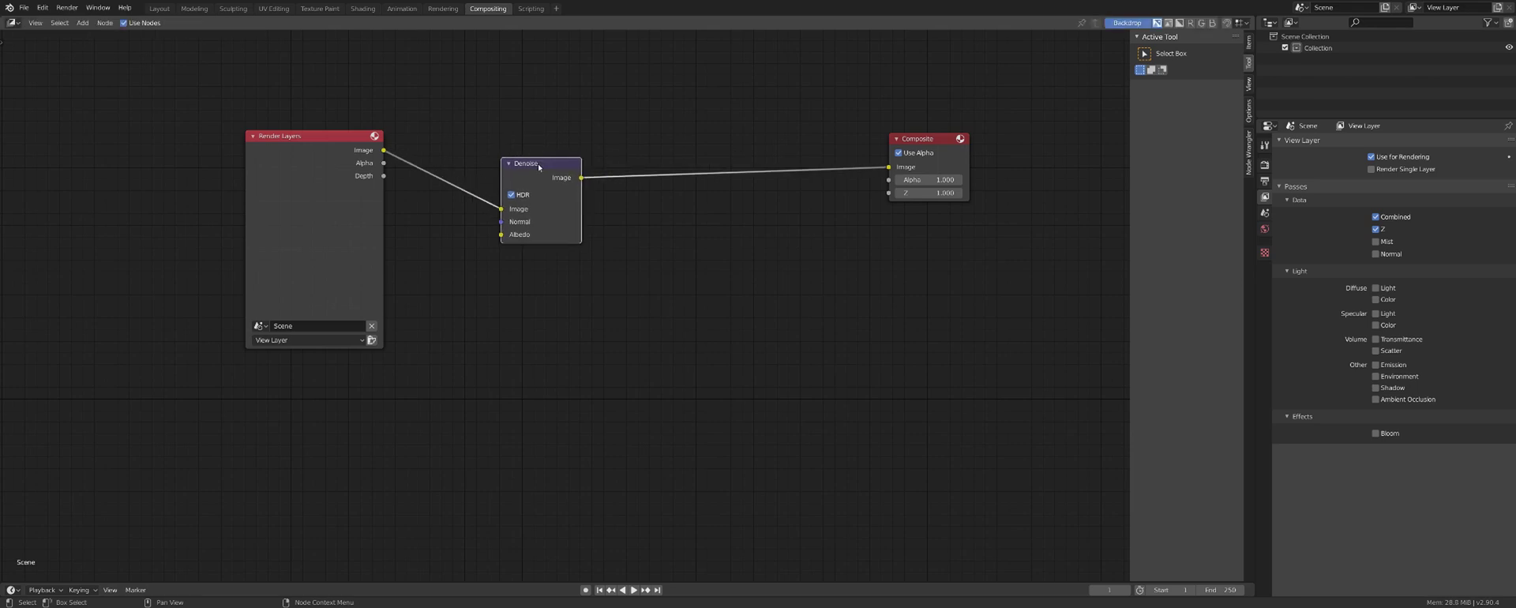
Insert a Glare node on the Denoise–Composite link
key(shift+a)
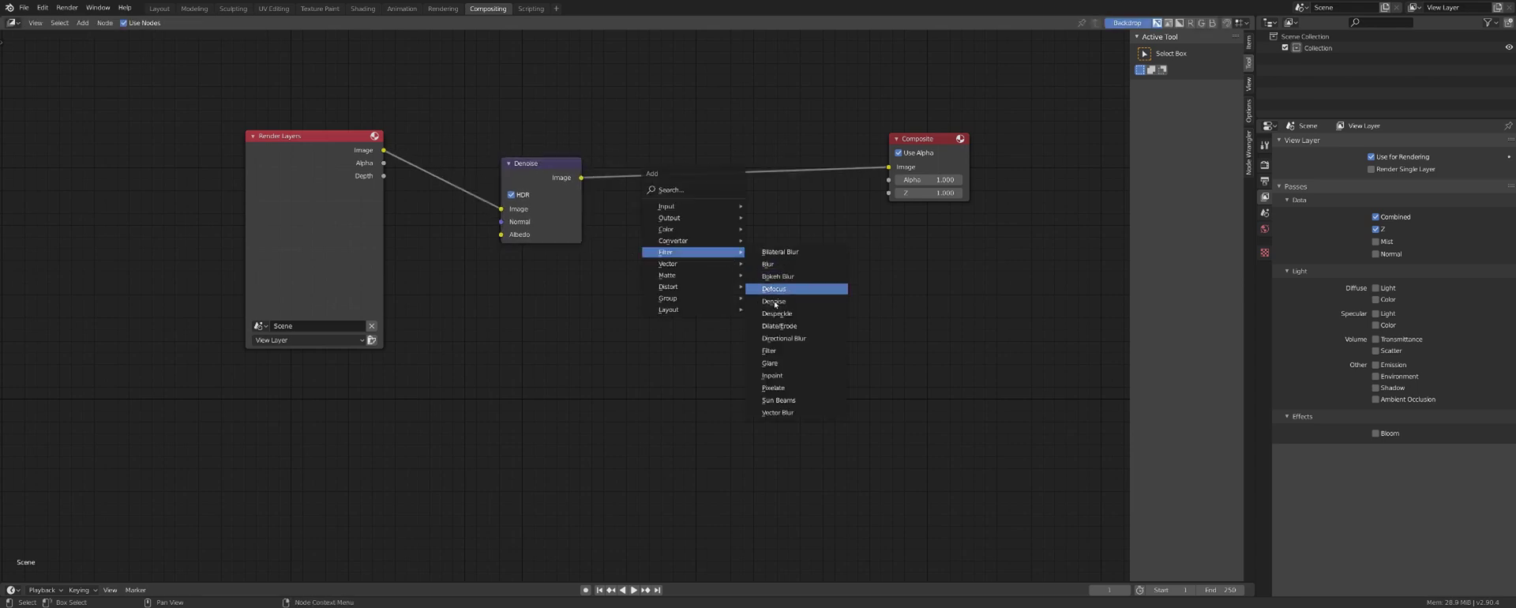
click(770, 363)
click(723, 147)
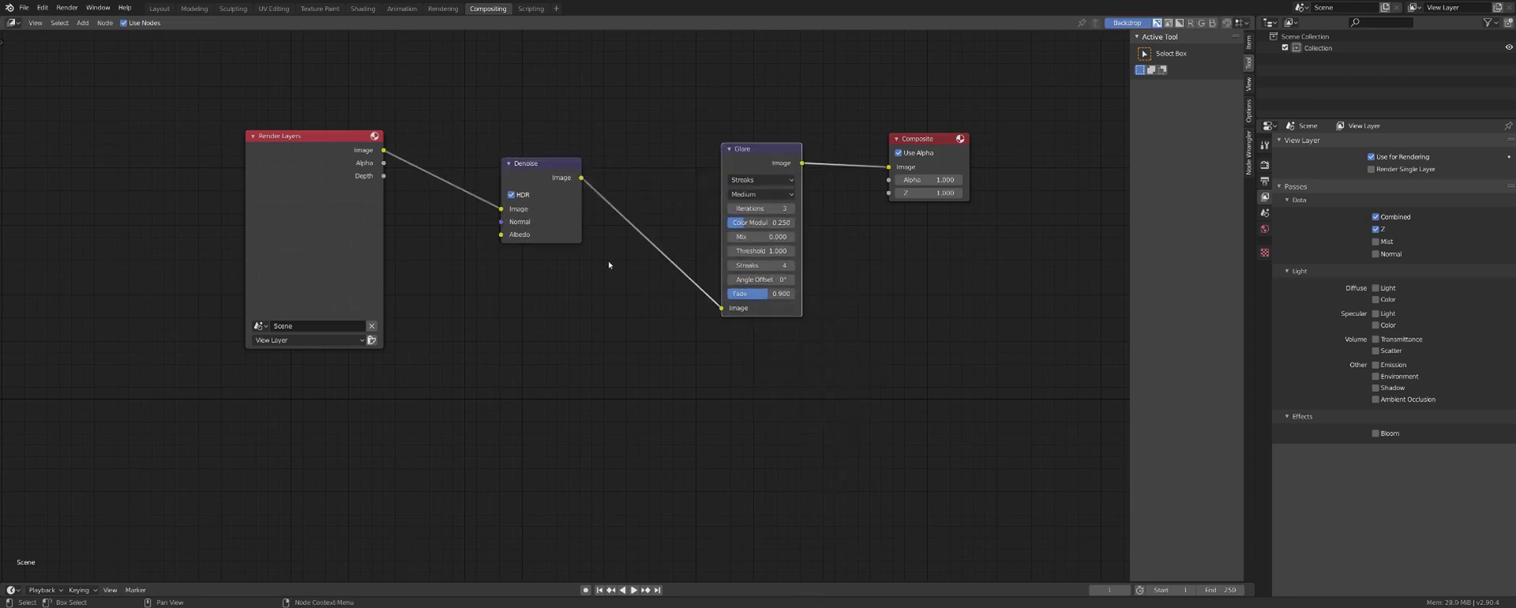
drag(756, 161, 731, 160)
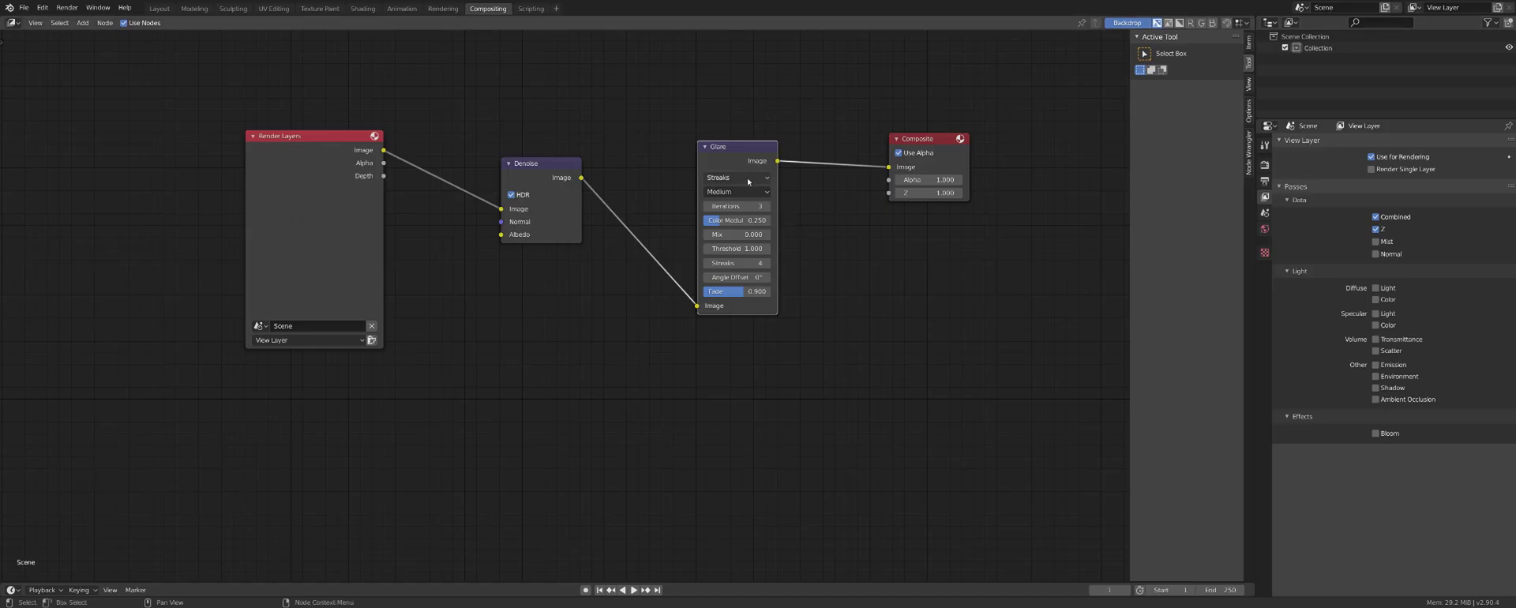
Change the Glare node's type from Streaks to Fog Glow
click(749, 179)
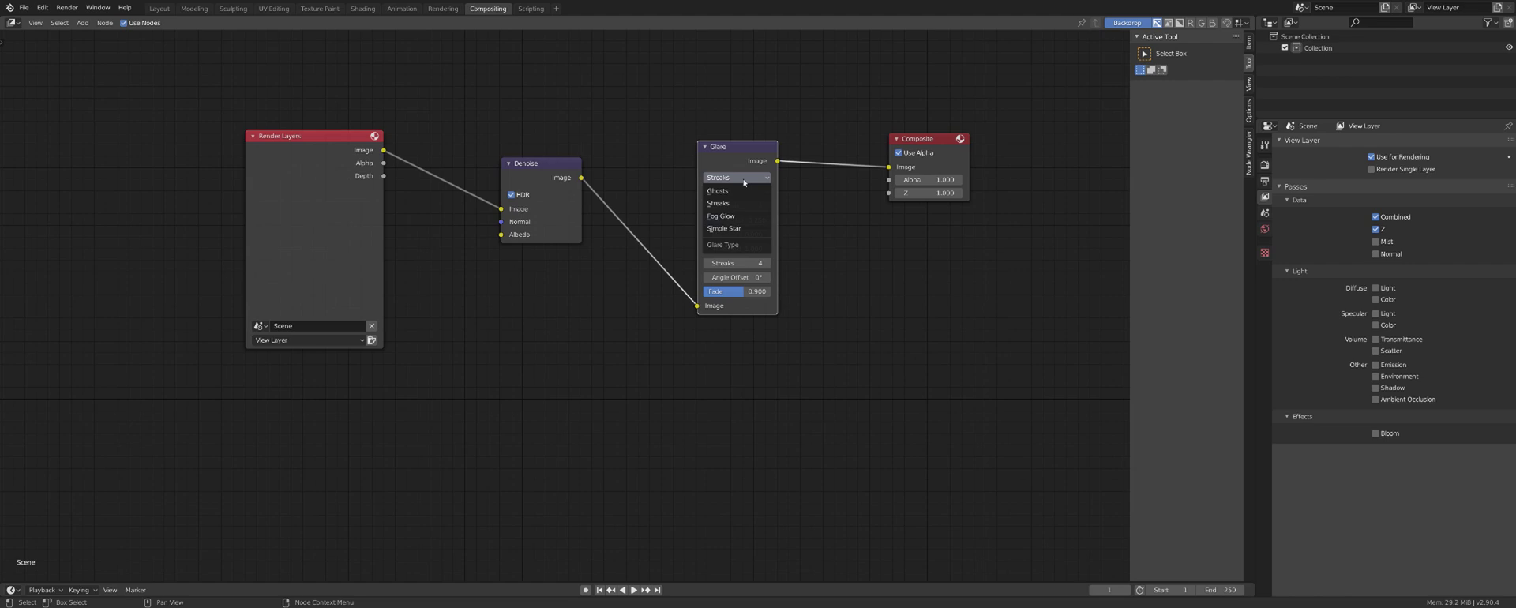
click(721, 216)
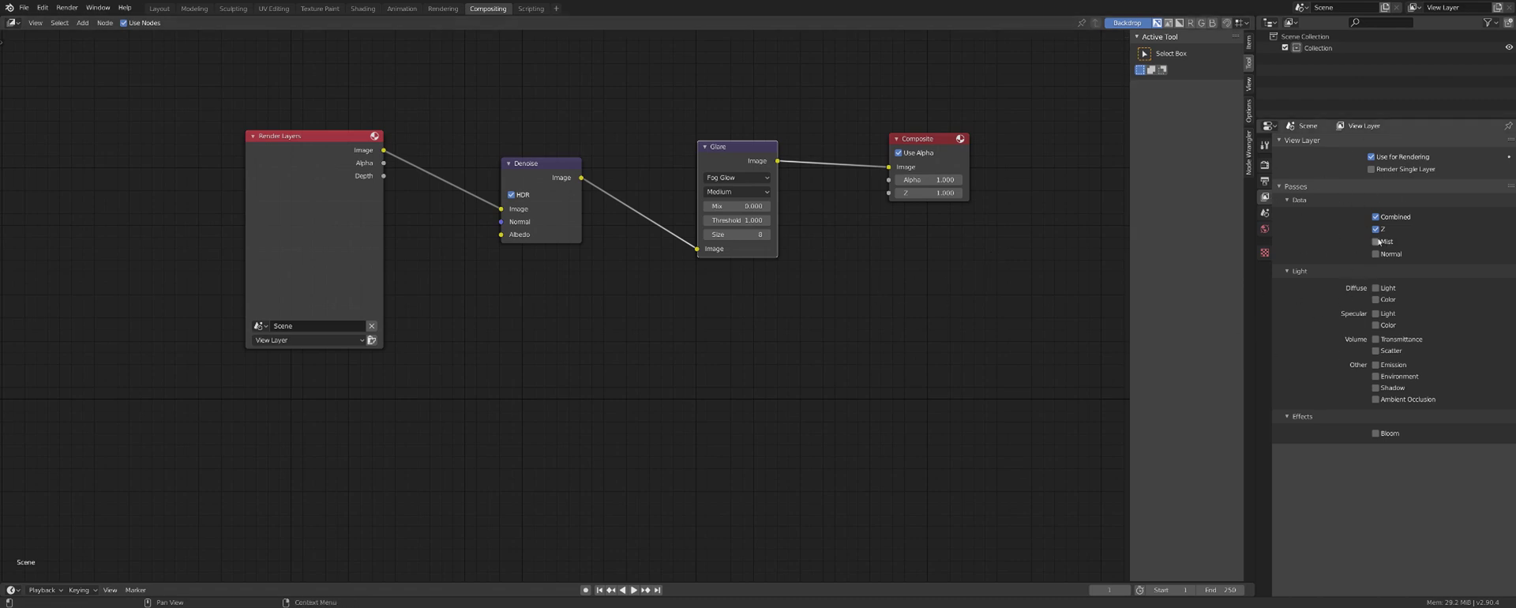
In the reference project's View Layer properties, enable the Denoising Data pass
mouse_move(594, 607)
click(641, 582)
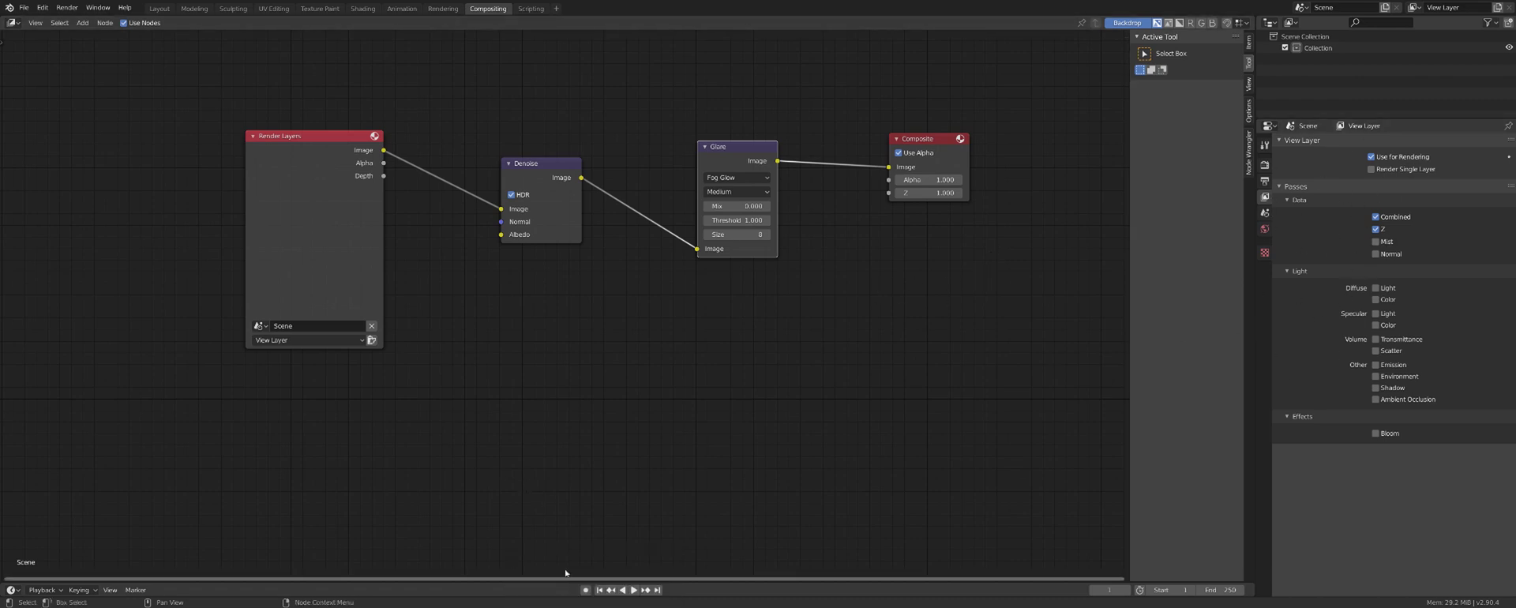
click(1265, 181)
click(1266, 197)
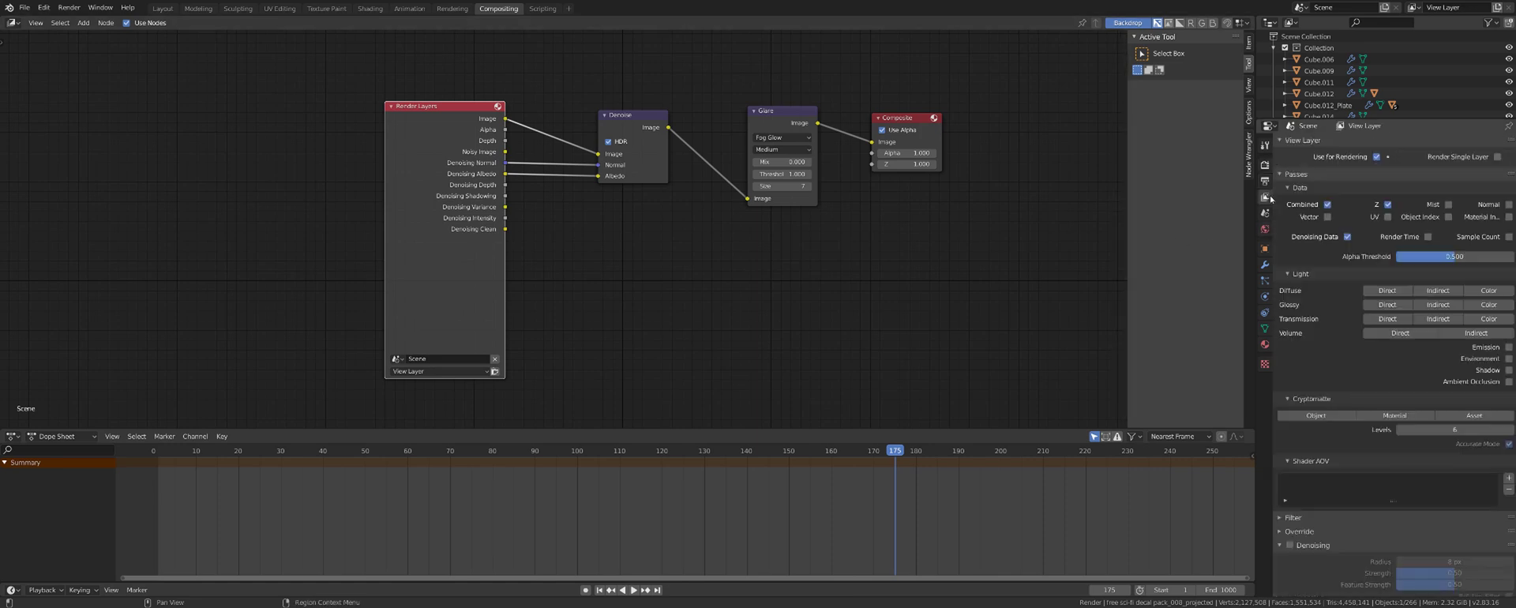
click(1348, 236)
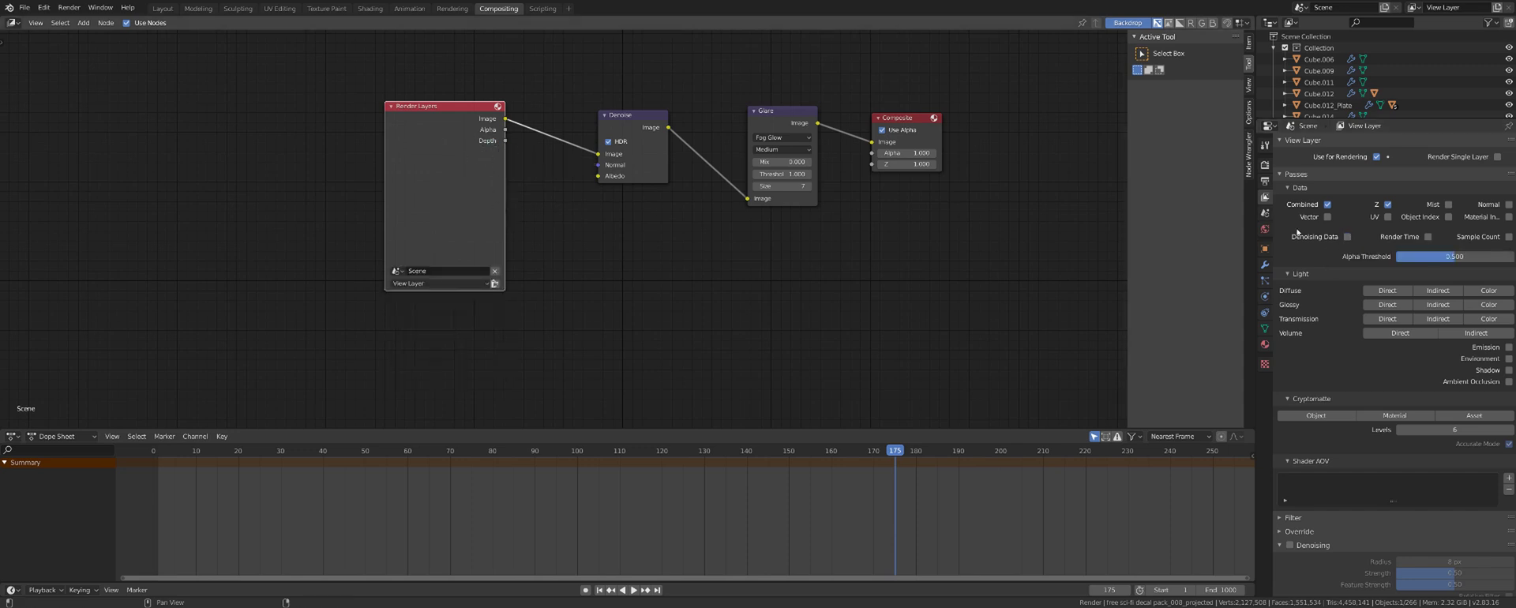
click(1348, 236)
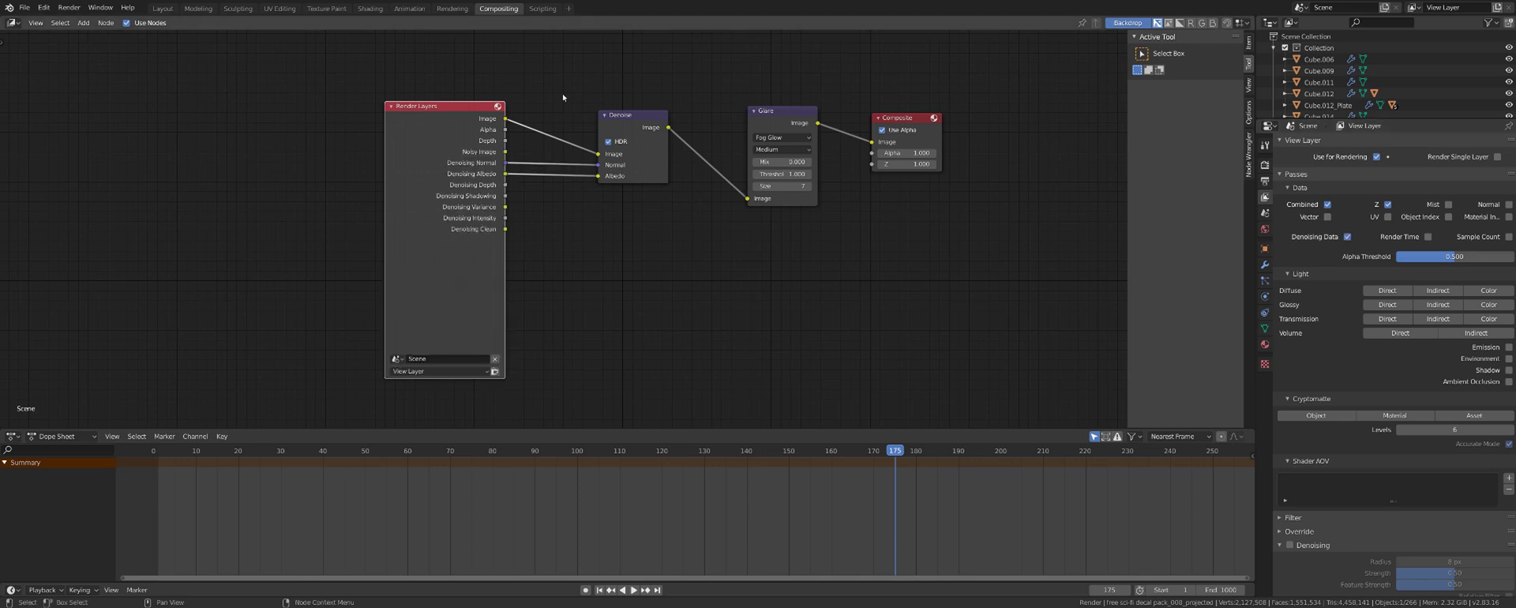
Link Render Layers Image, Denoising Normal and Denoising Albedo to the Denoise node's inputs
ctrl+right_drag(559, 101, 543, 188)
drag(504, 119, 597, 153)
drag(506, 162, 598, 165)
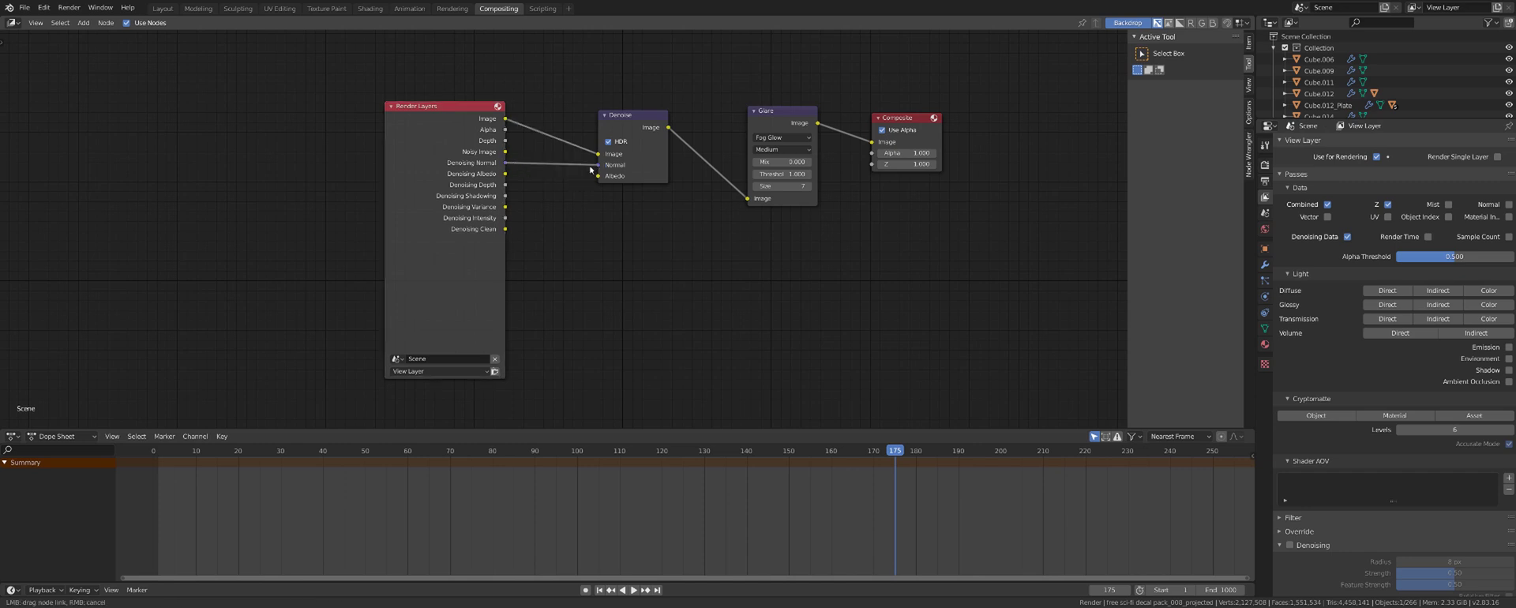
drag(505, 173, 598, 176)
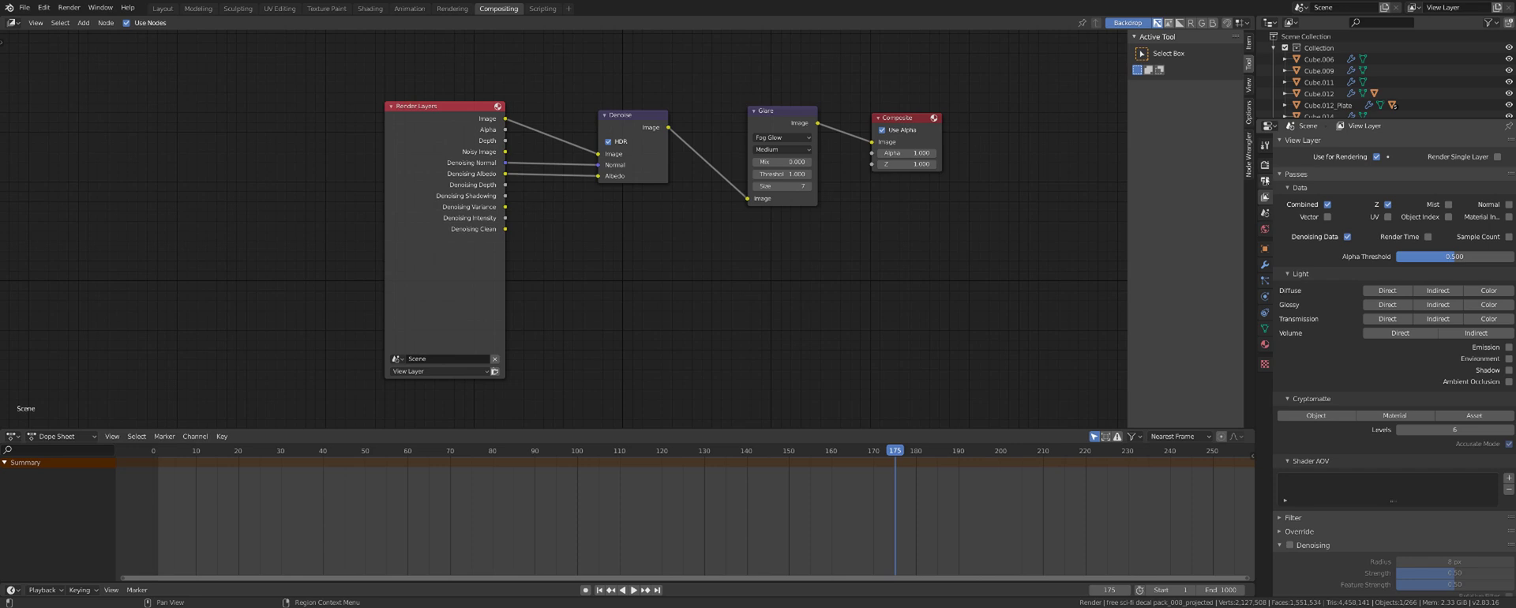
Show the reference project's Render properties, including the 512 px Performance tiles
click(1265, 165)
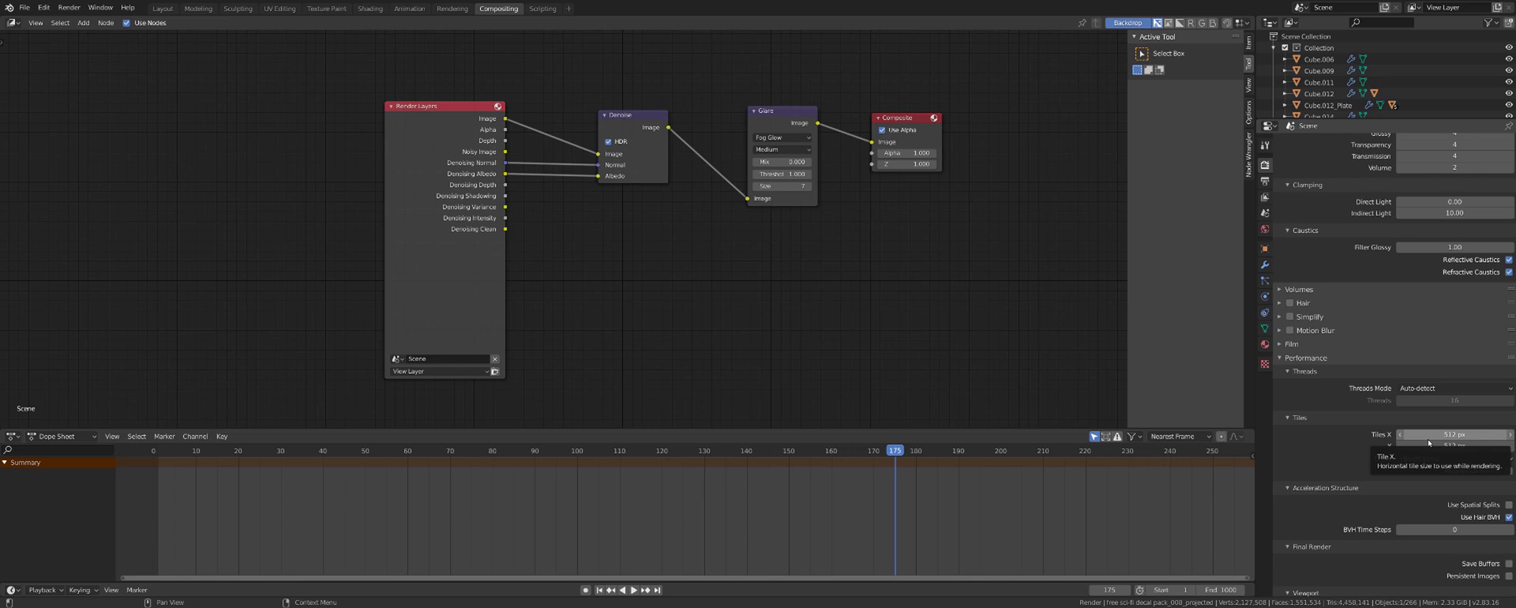
click(44, 7)
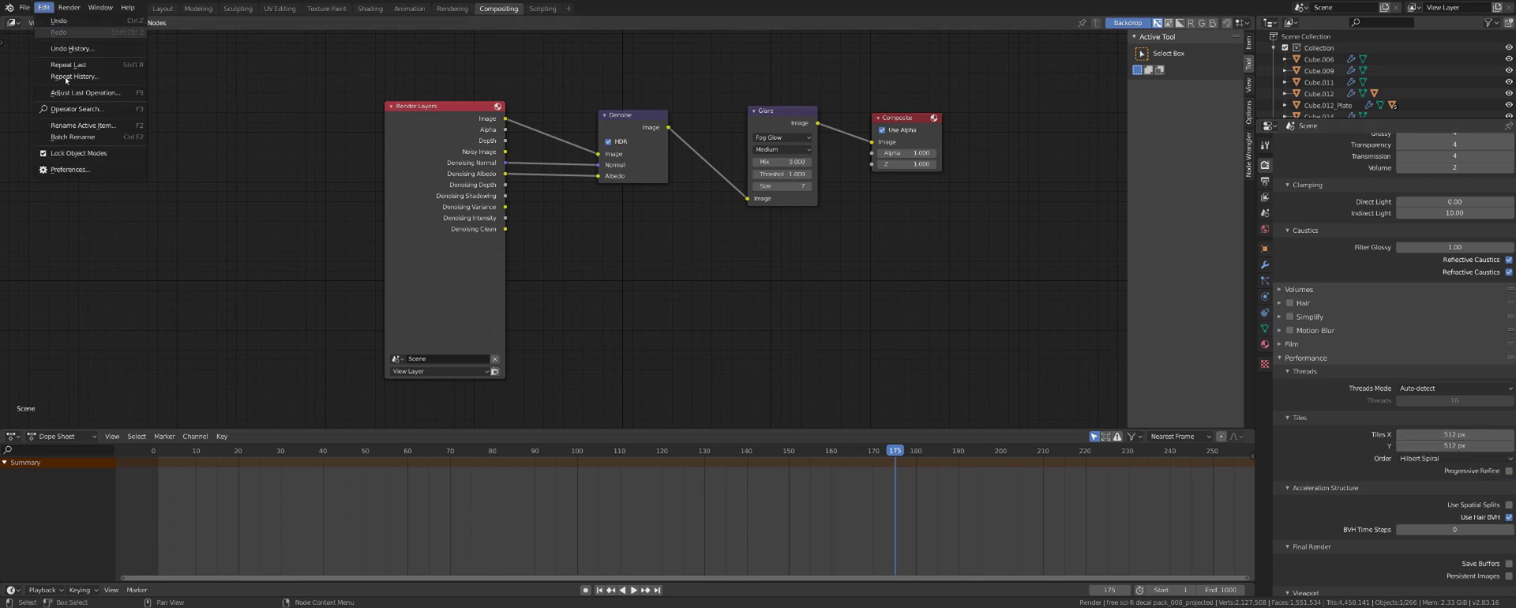
click(86, 170)
drag(197, 23, 512, 91)
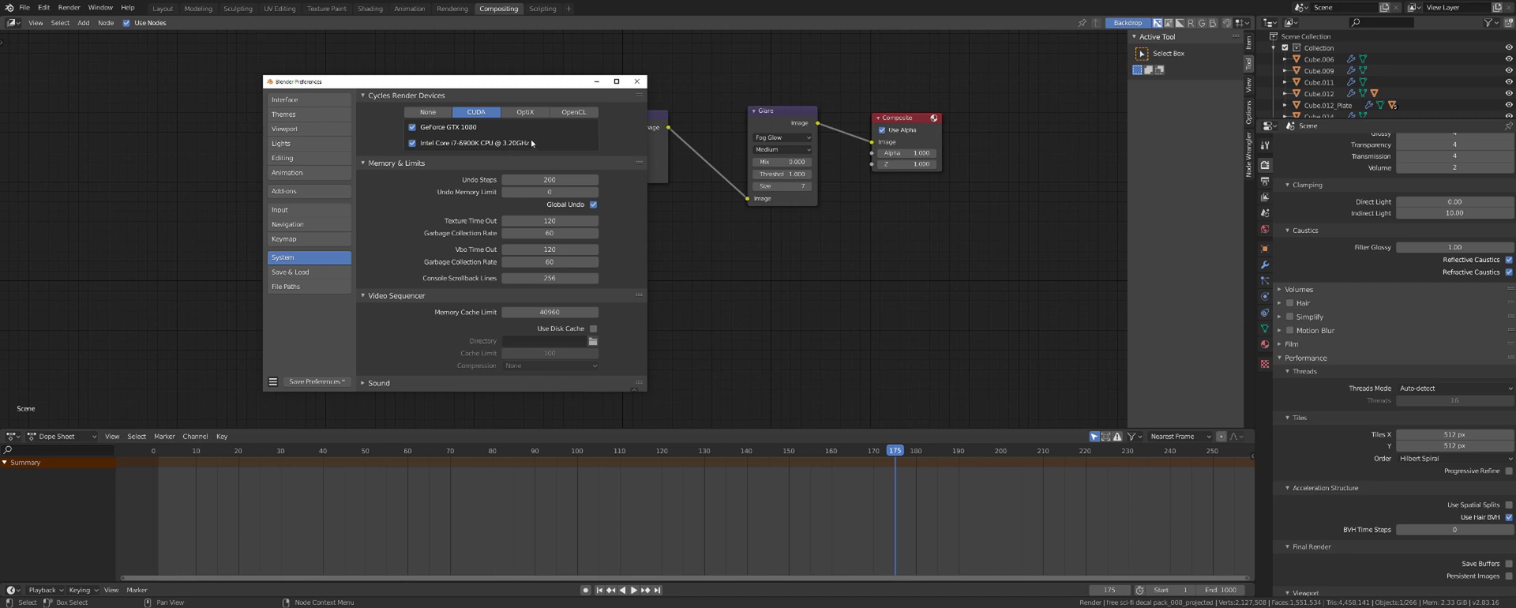
click(638, 82)
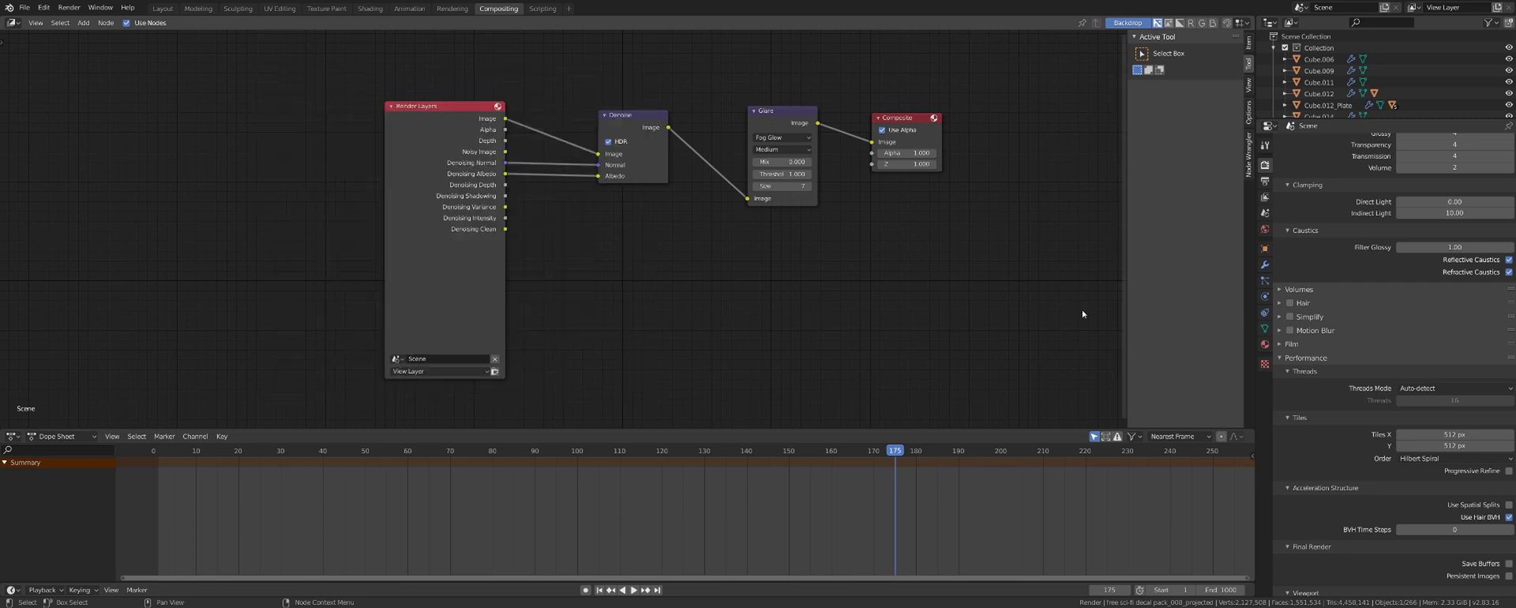